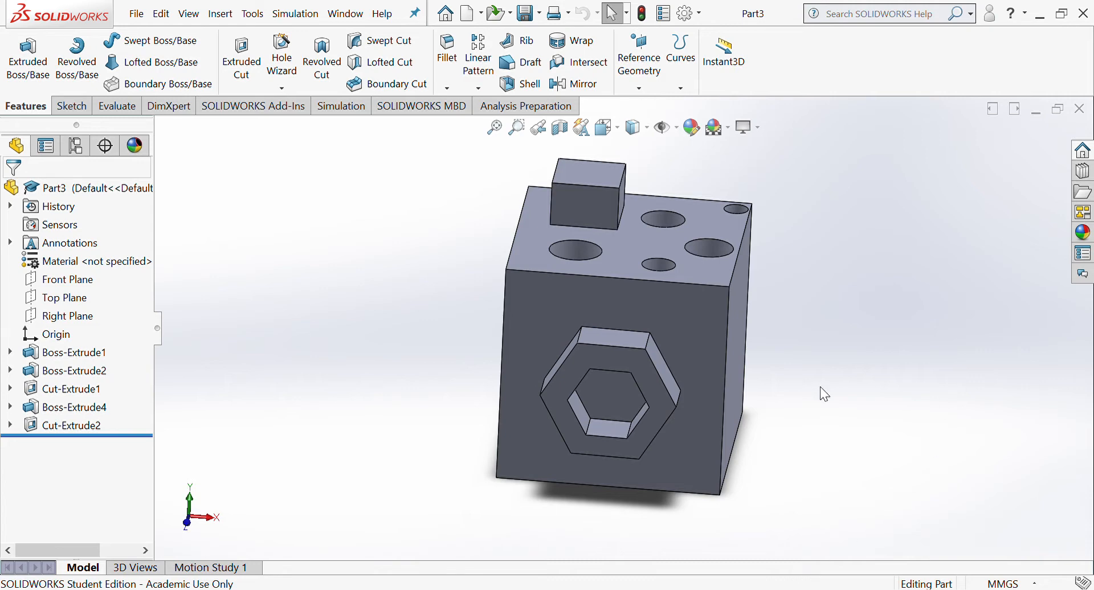
Examine the finished block's top holes, rectangular boss and hexagonal front boss from several angles.
middle_click_drag(789, 405, 378, 417)
middle_click_drag(798, 337, 901, 457)
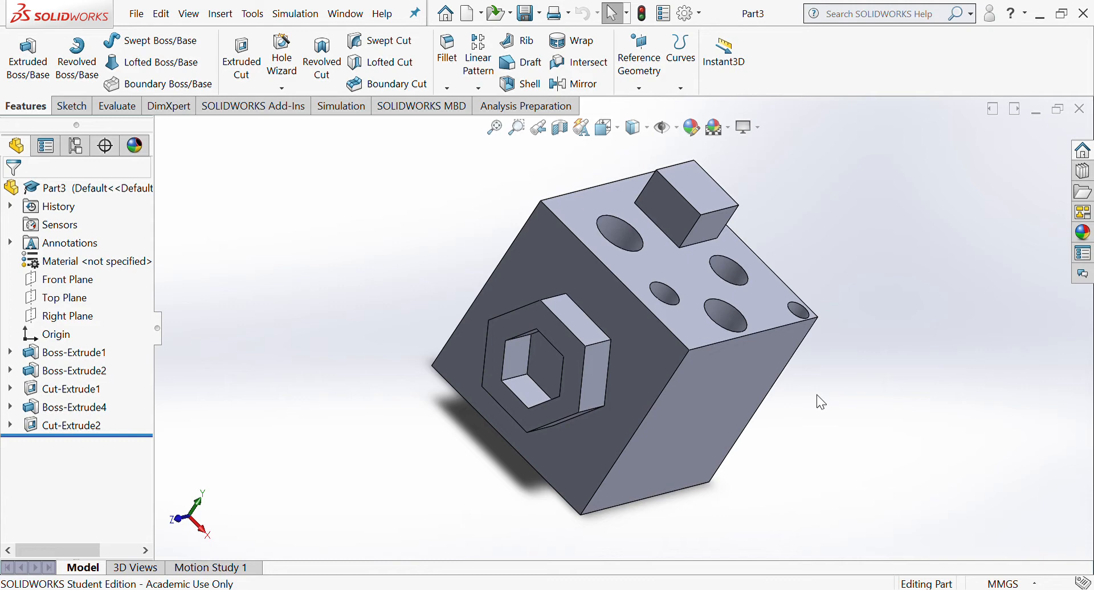
middle_click_drag(755, 454, 782, 211)
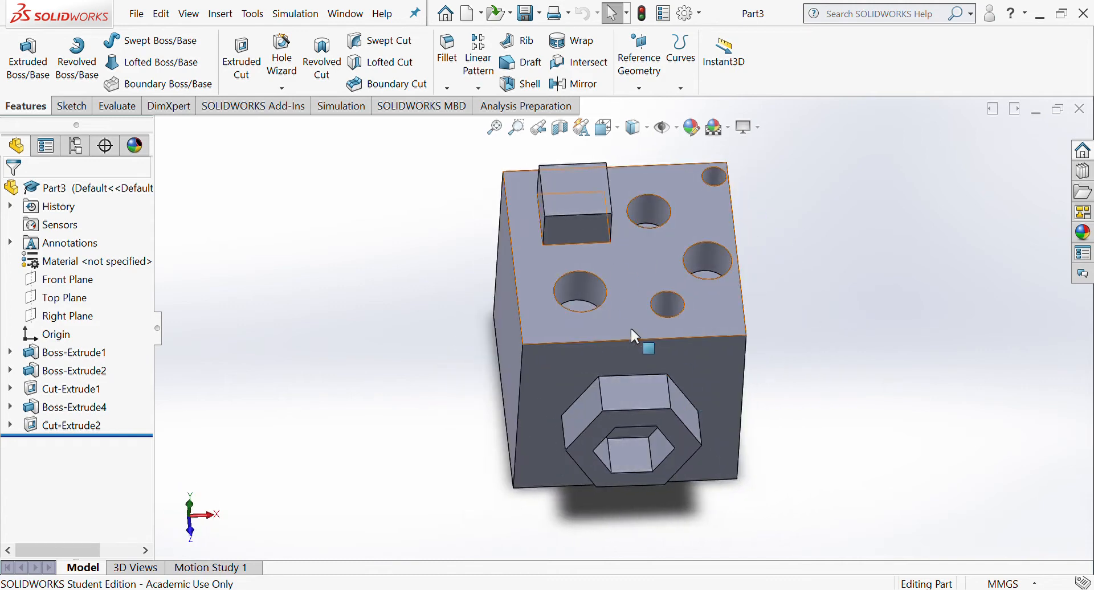
middle_click_drag(757, 493, 690, 341)
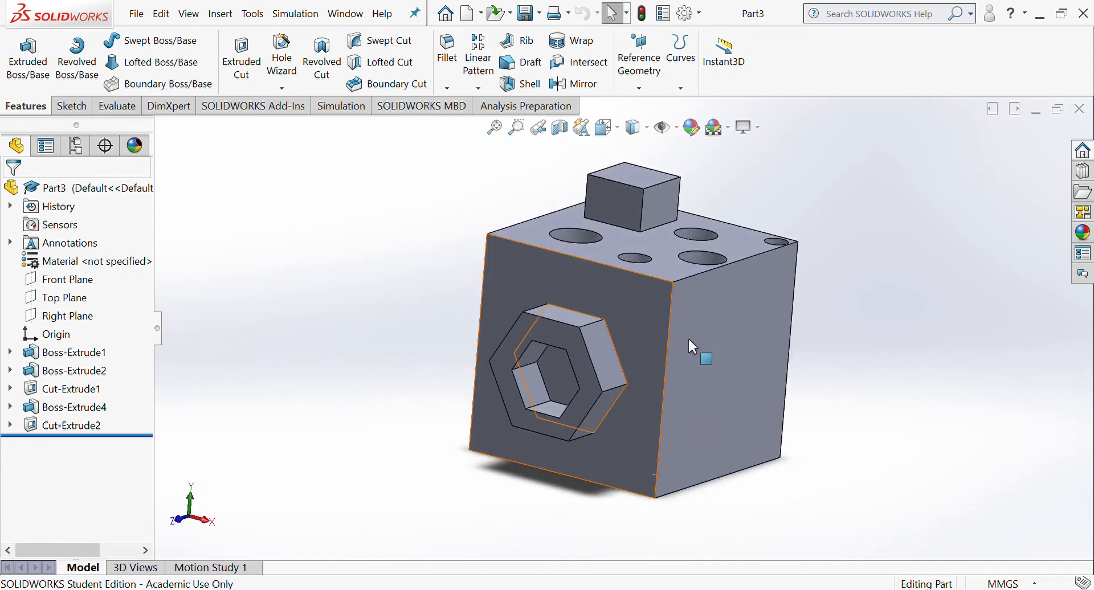
middle_click_drag(752, 336, 766, 388)
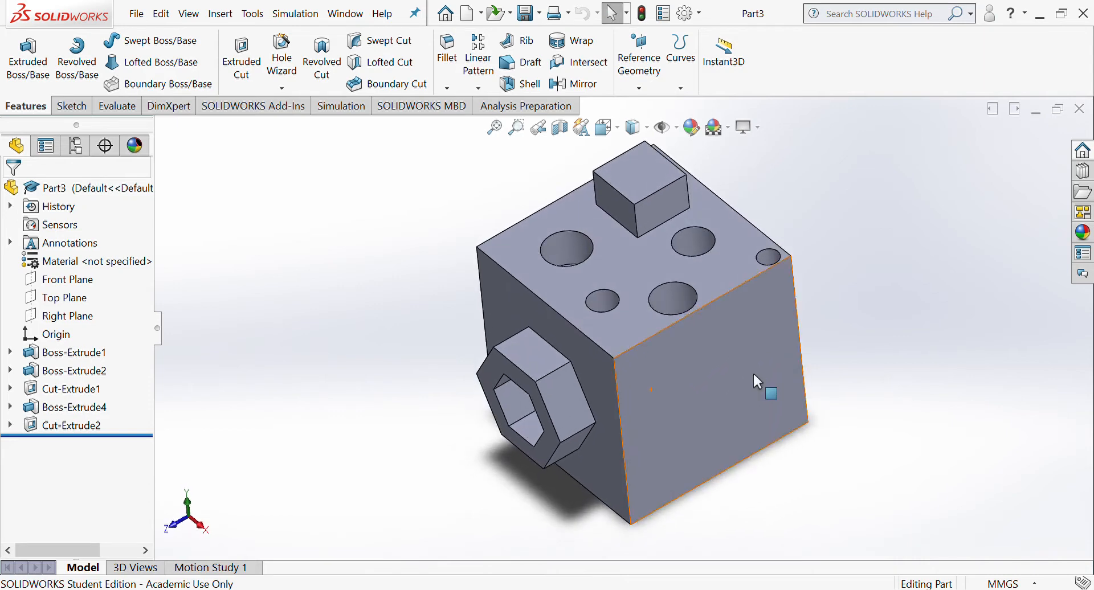
middle_click_drag(757, 426, 747, 382)
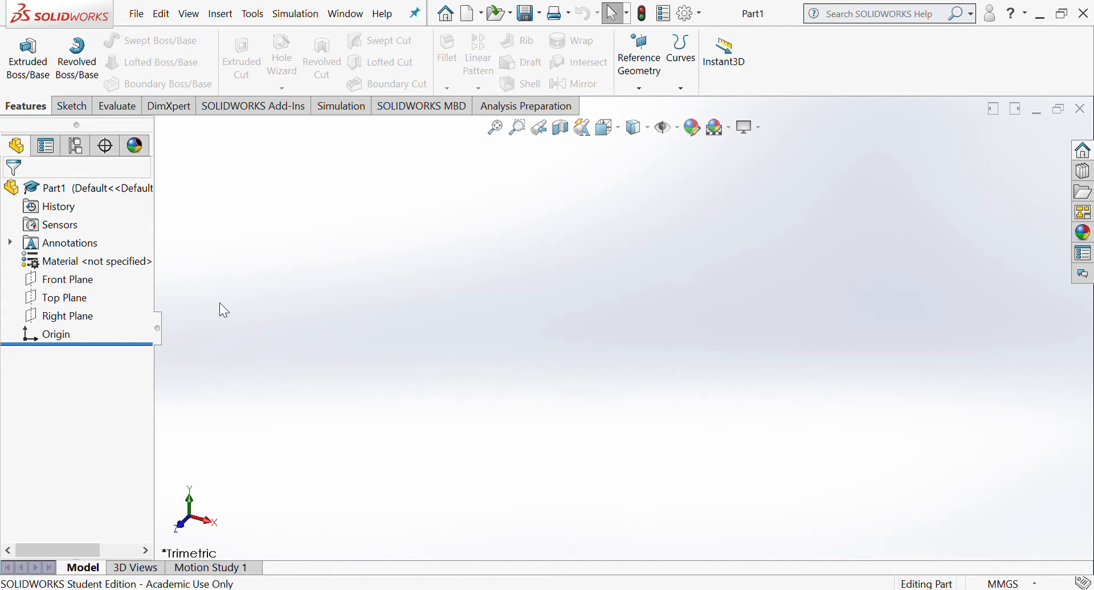
Select the Front Plane in the new part and orient the view to Front.
left_click(60, 281)
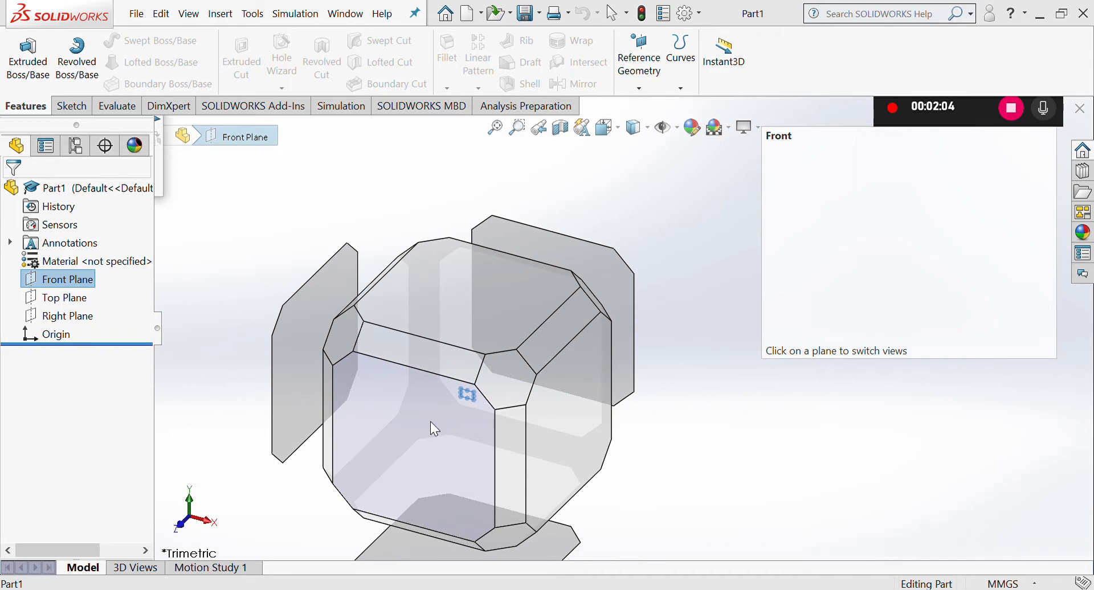
left_click(430, 425)
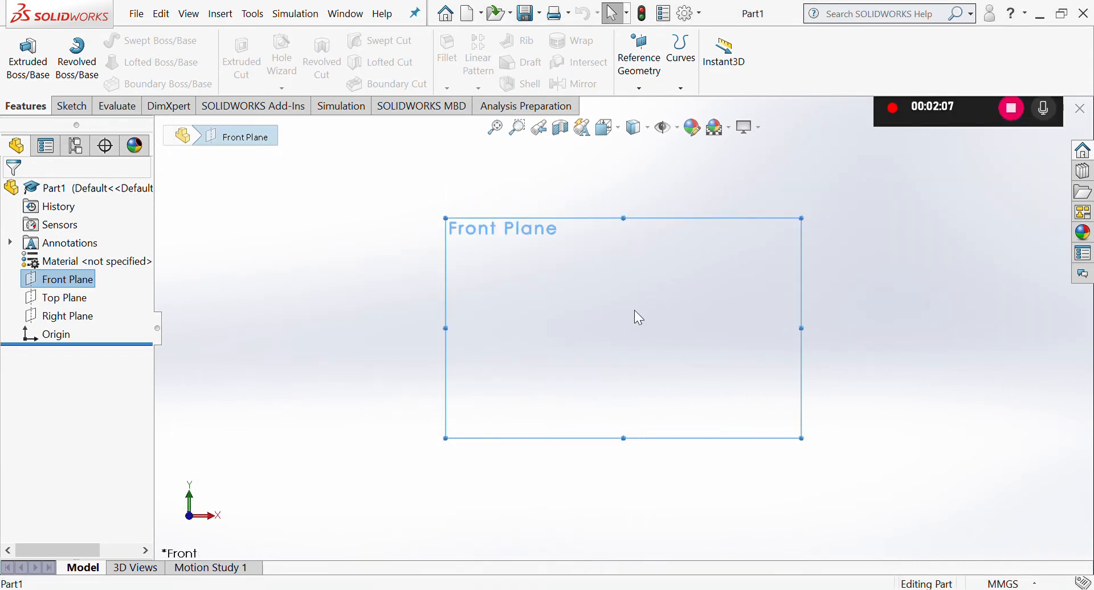
scroll(635, 311, "down", 1)
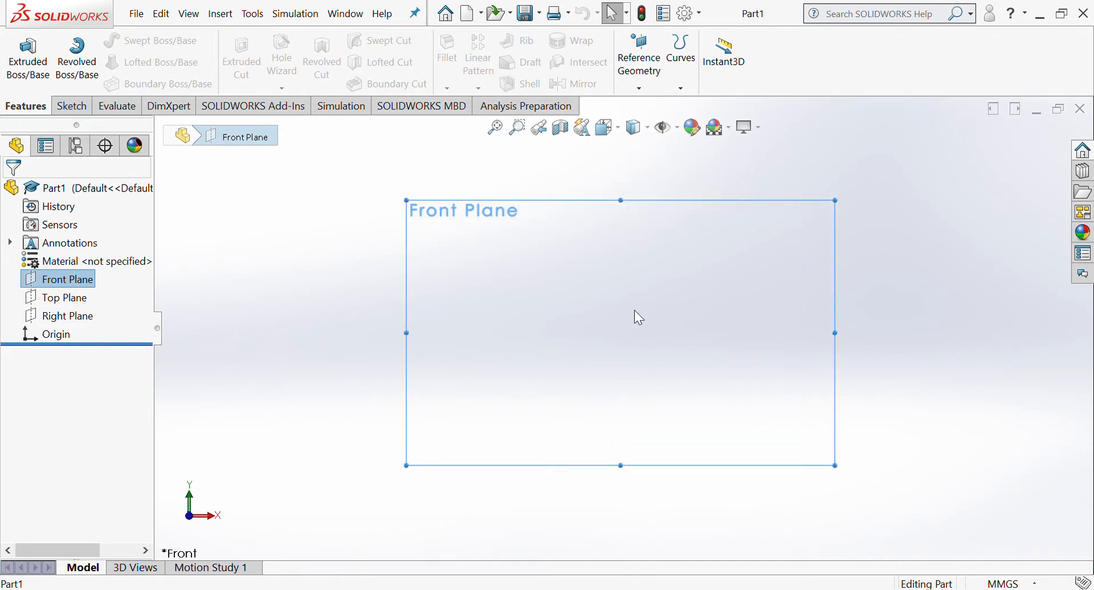
scroll(635, 311, "up", 2)
scroll(634, 311, "down", 1)
scroll(635, 311, "up", 3)
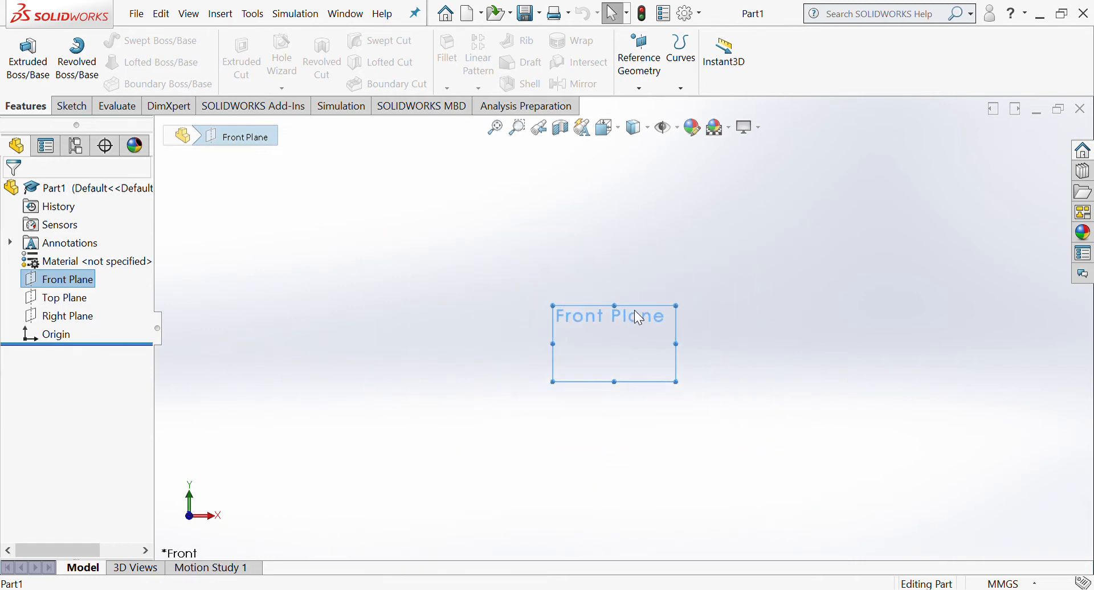
scroll(617, 341, "down", 4)
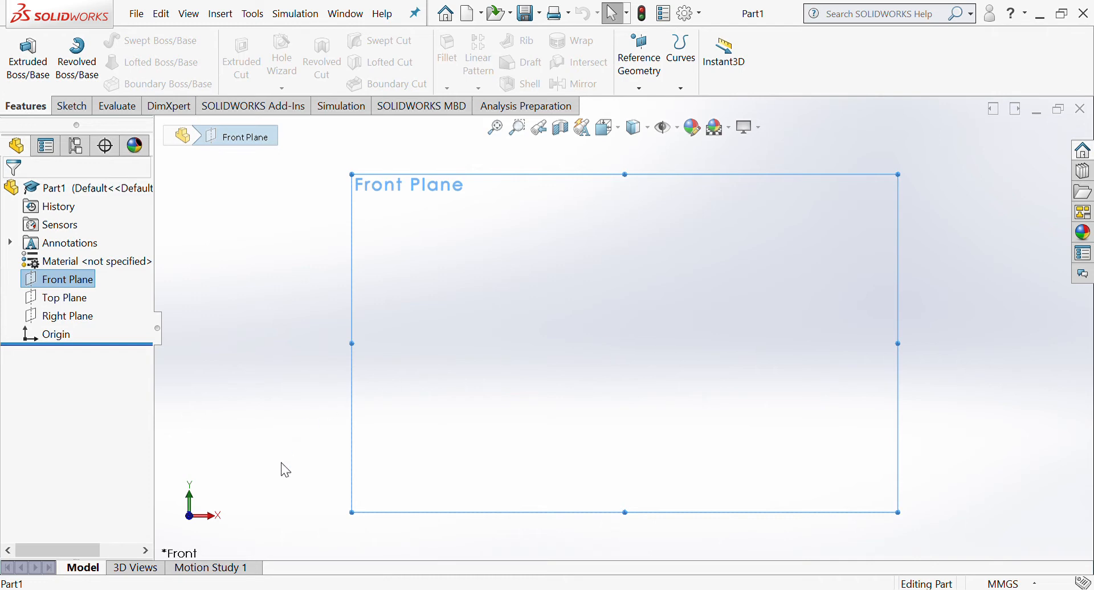
scroll(281, 464, "up", 5)
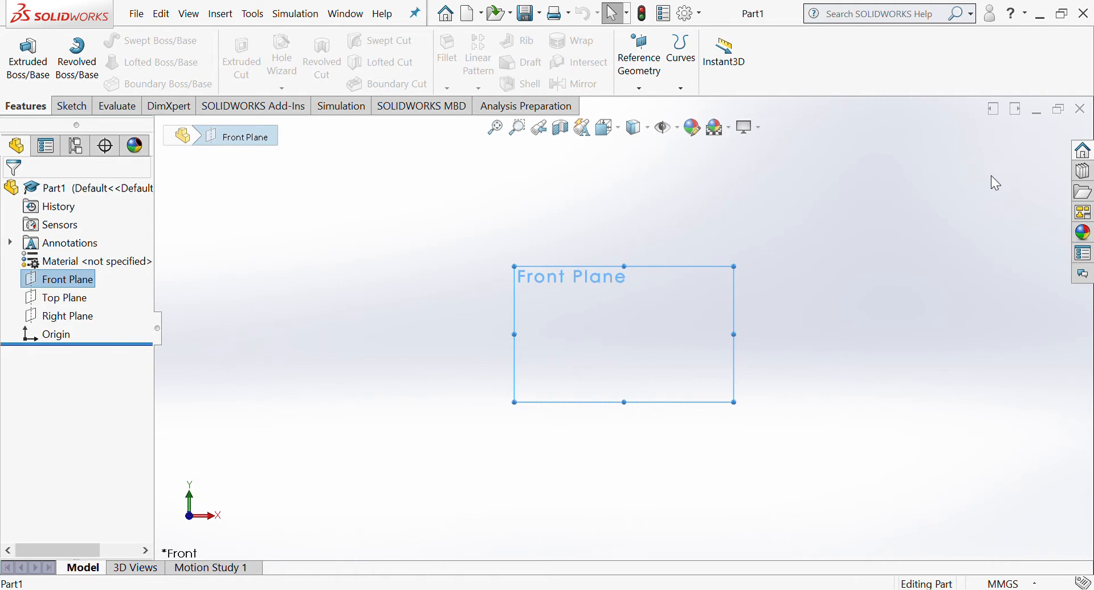
scroll(996, 182, "down", 6)
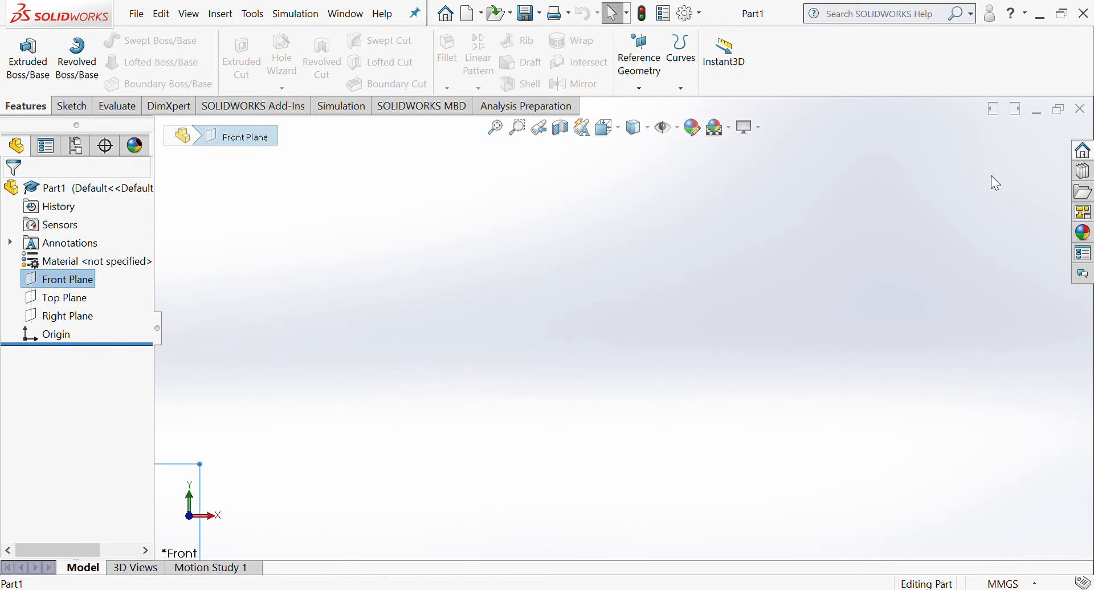
scroll(996, 183, "up", 6)
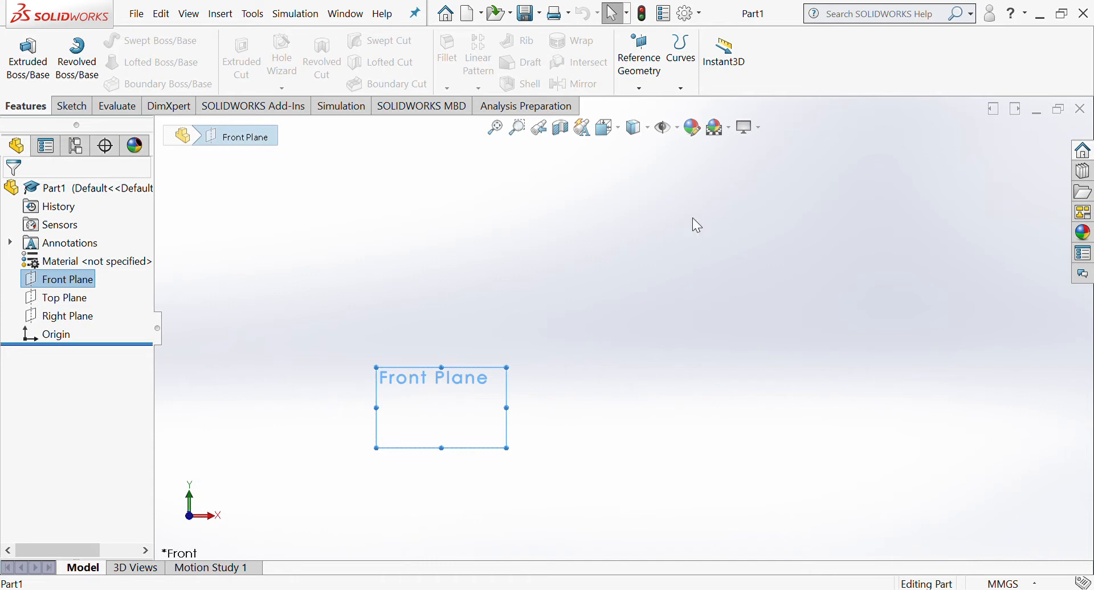
scroll(415, 419, "down", 5)
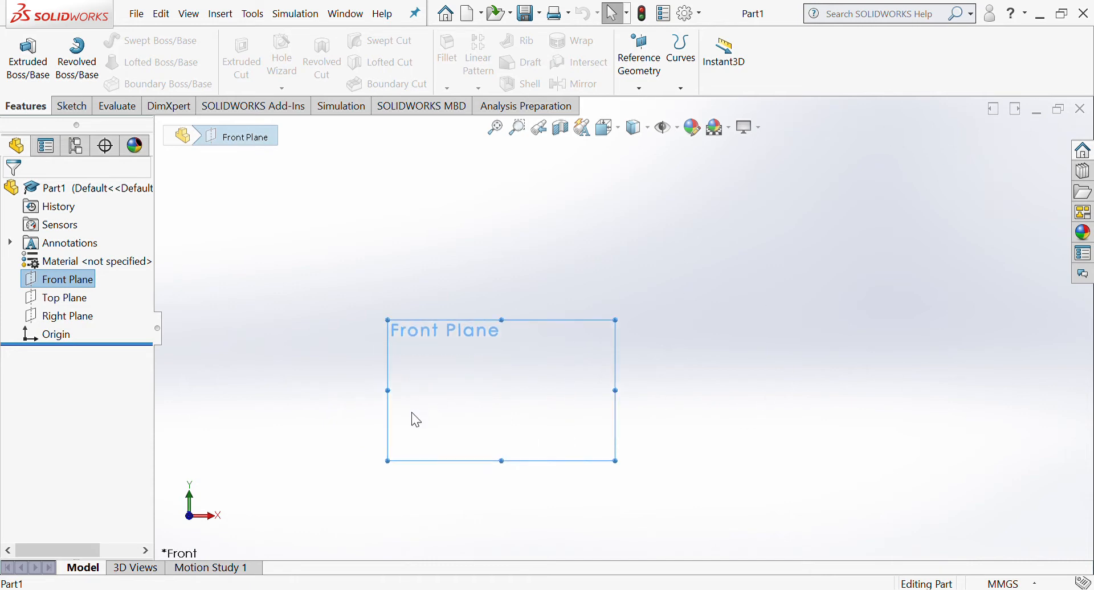
scroll(425, 445, "down", 3)
scroll(345, 445, "down", 2)
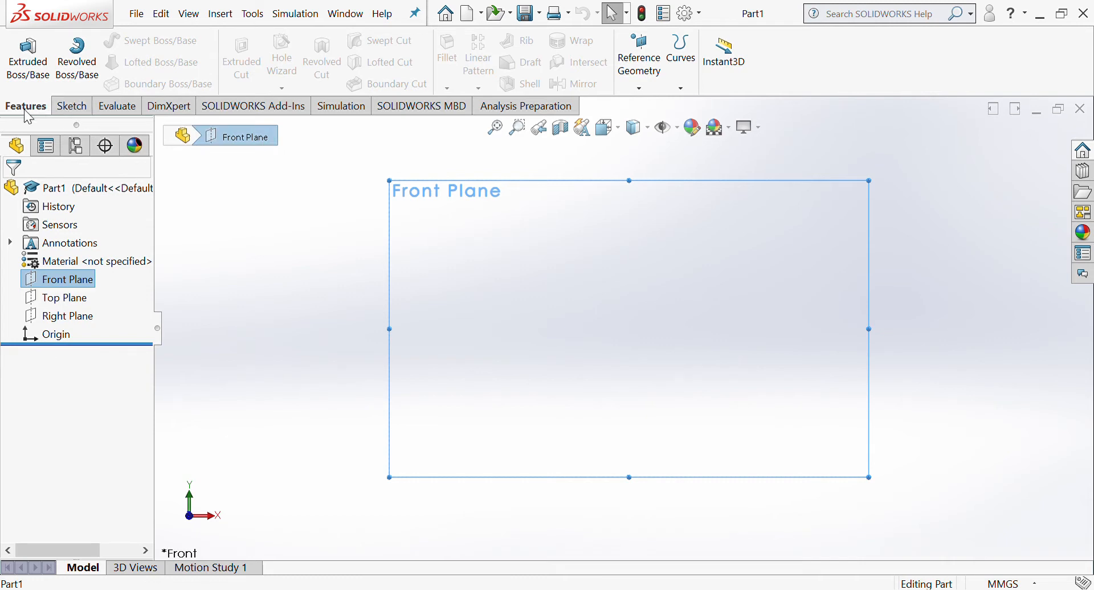
Sketch a corner rectangle about 85 mm wide and 77 mm high around the origin on the Front Plane.
left_click(67, 110)
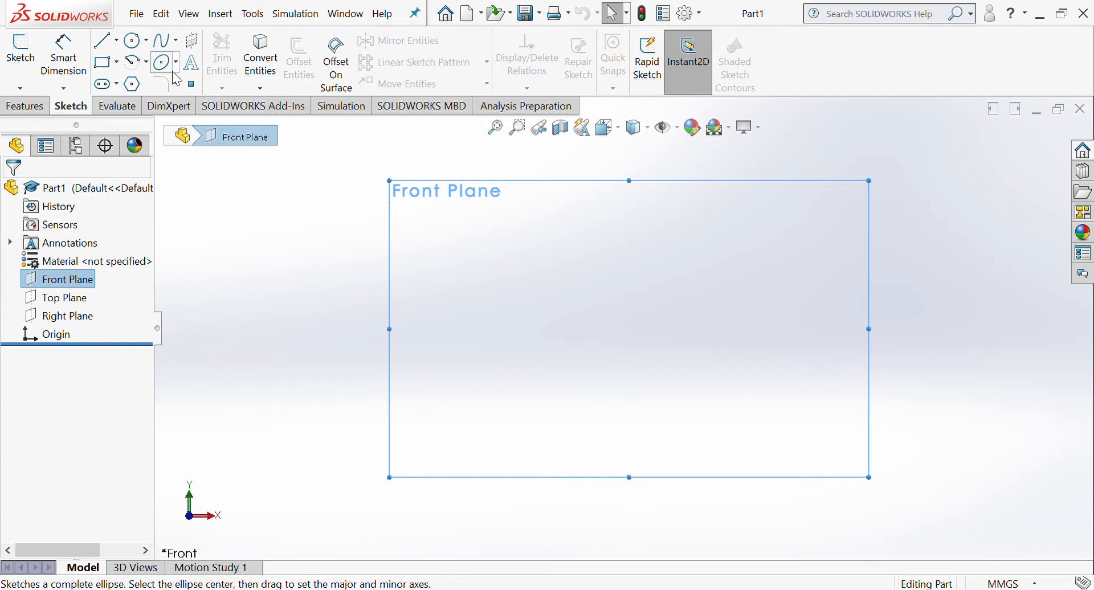
left_click(104, 61)
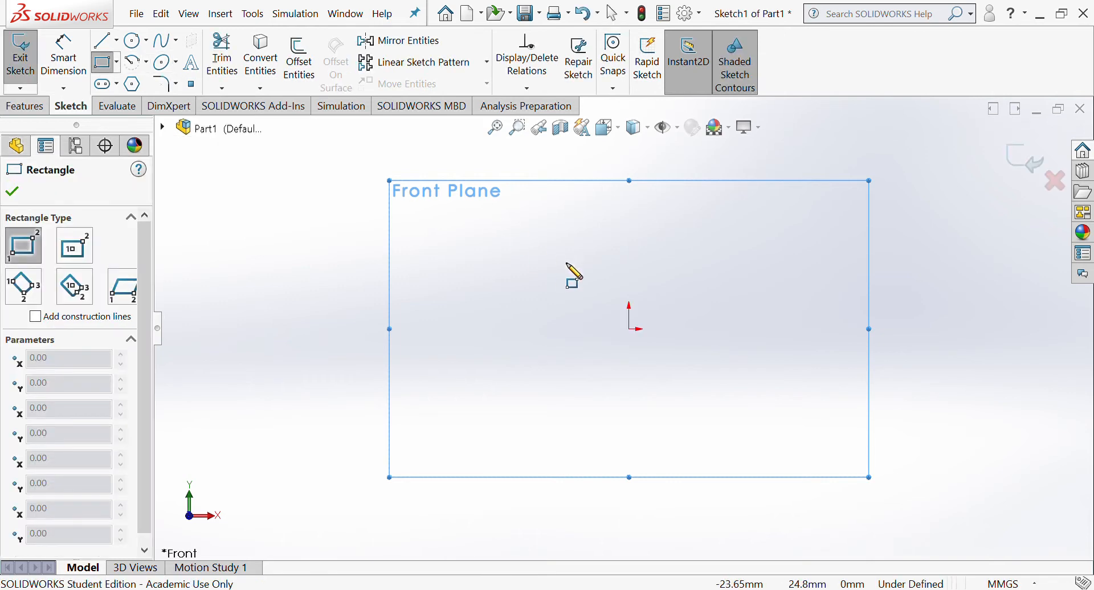
left_click(498, 241)
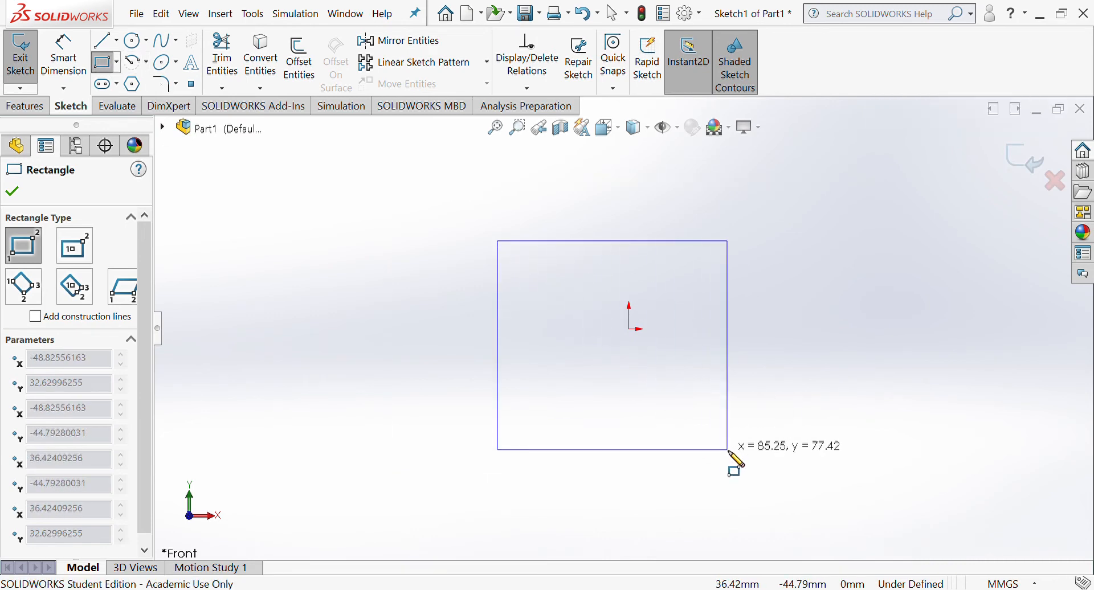
left_click(729, 450)
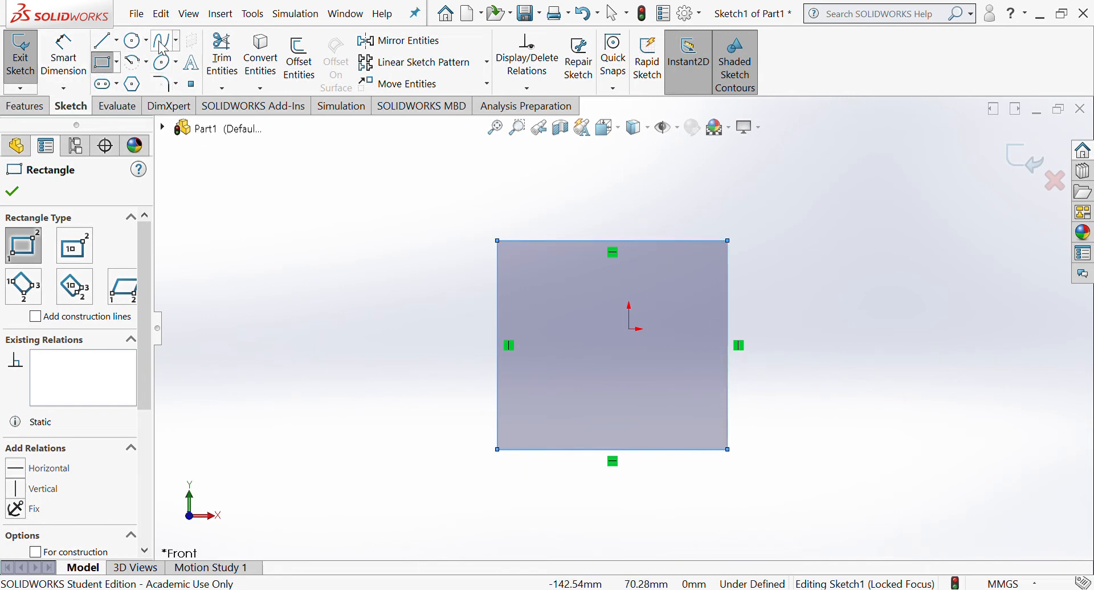
Dimension the rectangle's upper horizontal edge to 100 mm.
left_click(62, 67)
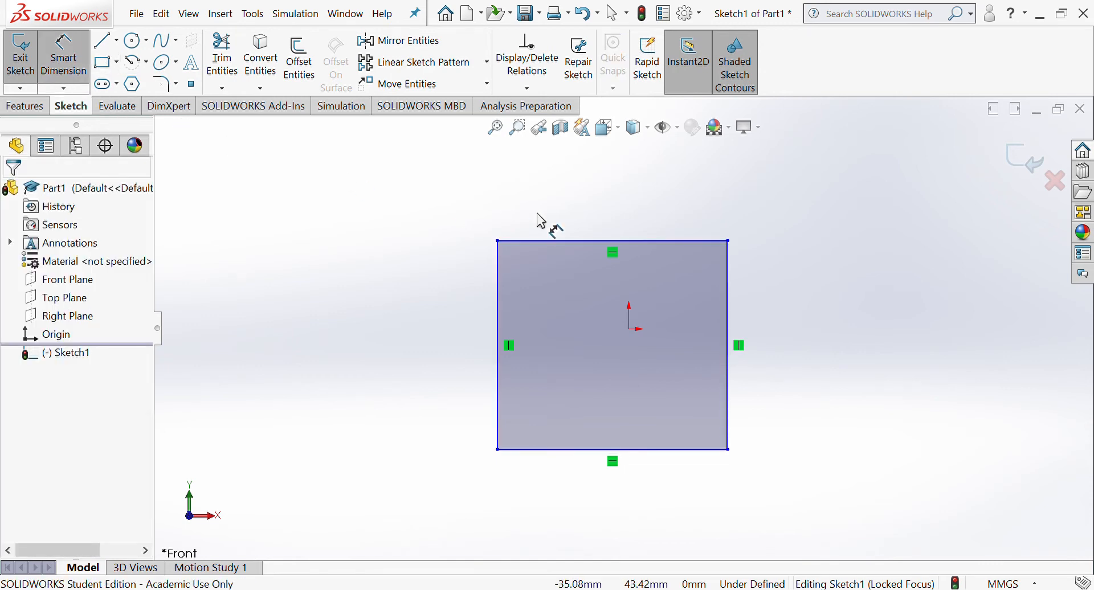
left_click(624, 244)
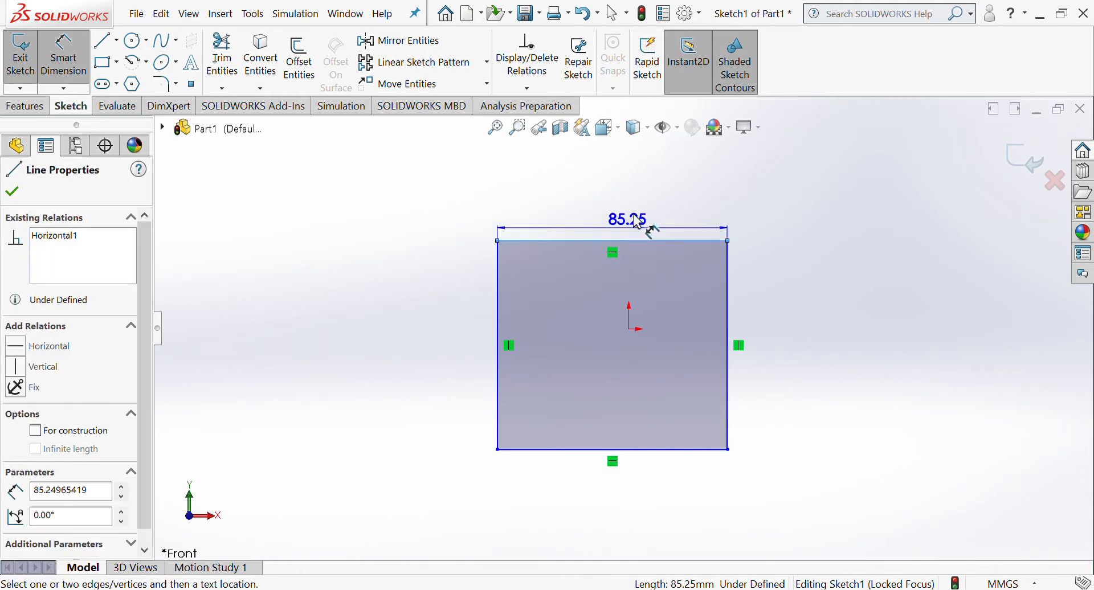
left_click(646, 199)
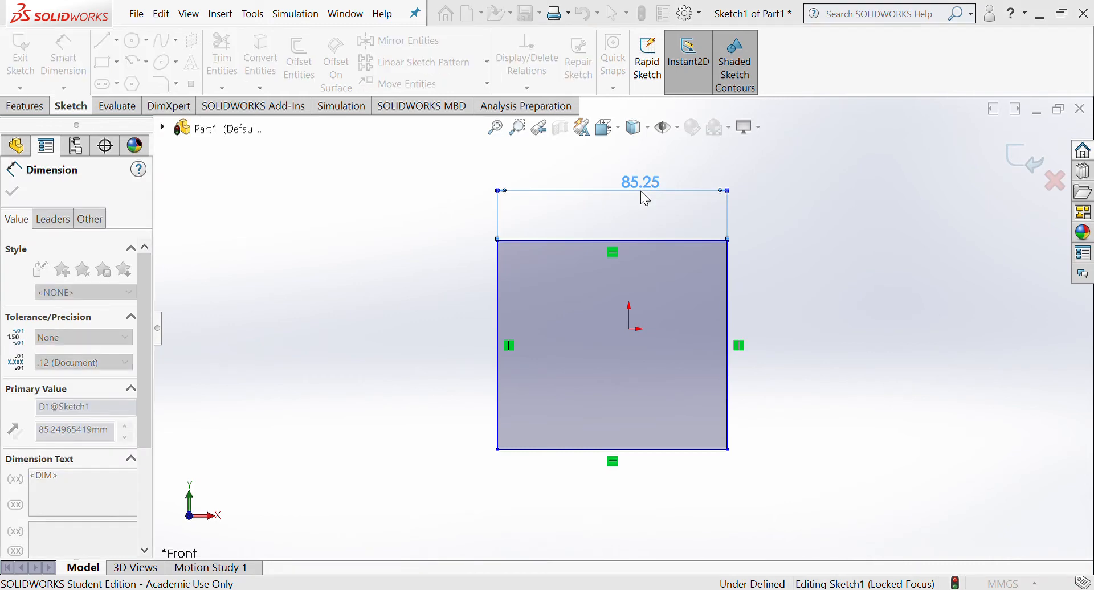
type("100")
key("Return")
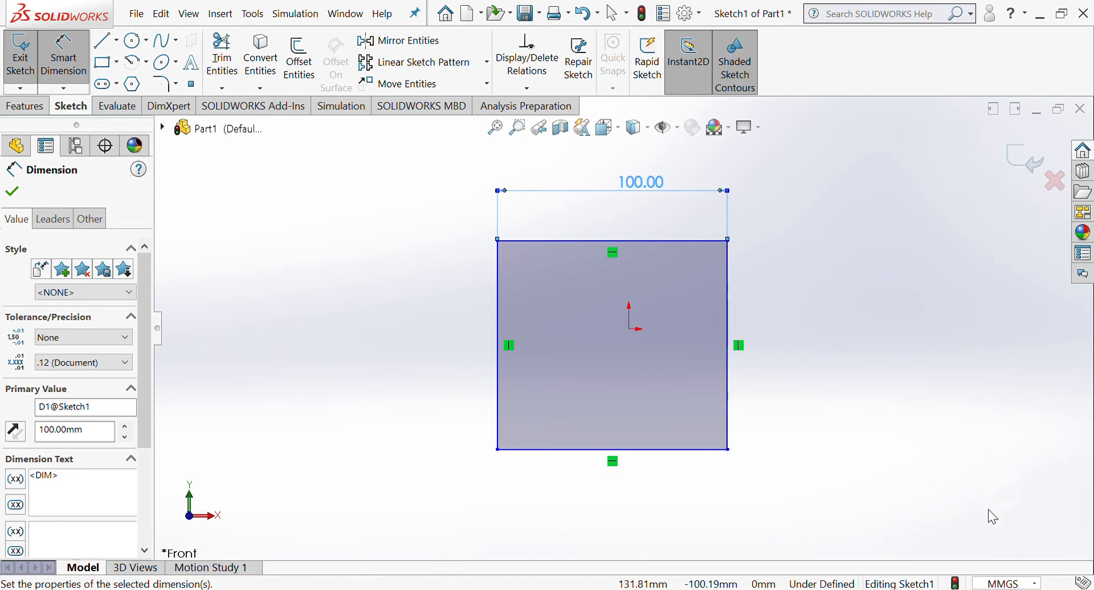
left_click(986, 410)
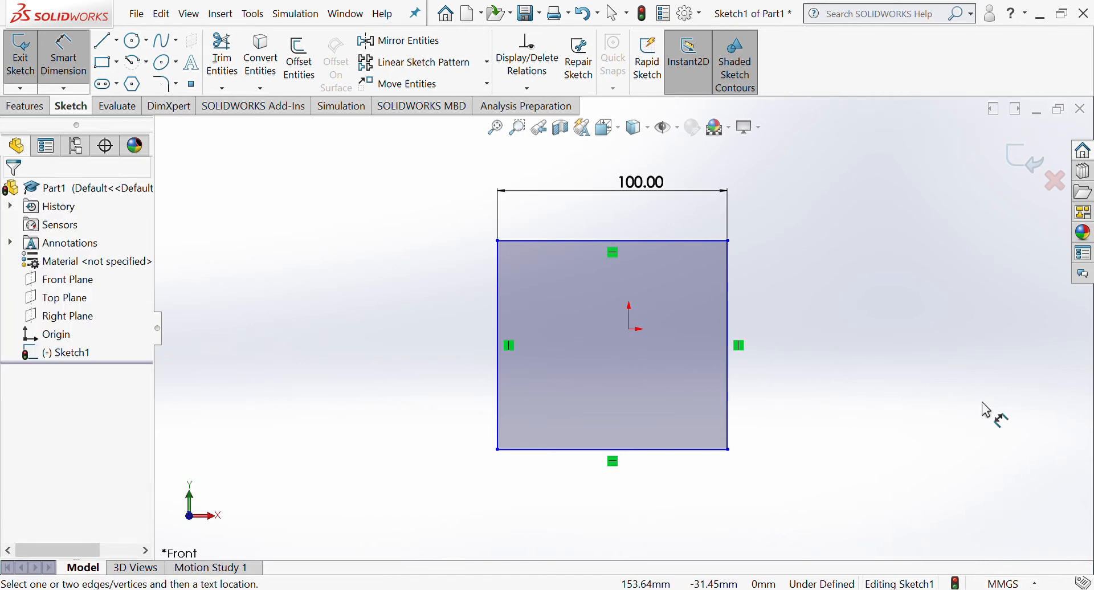
Dimension the rectangle's right vertical edge to 100 mm.
left_click(734, 317)
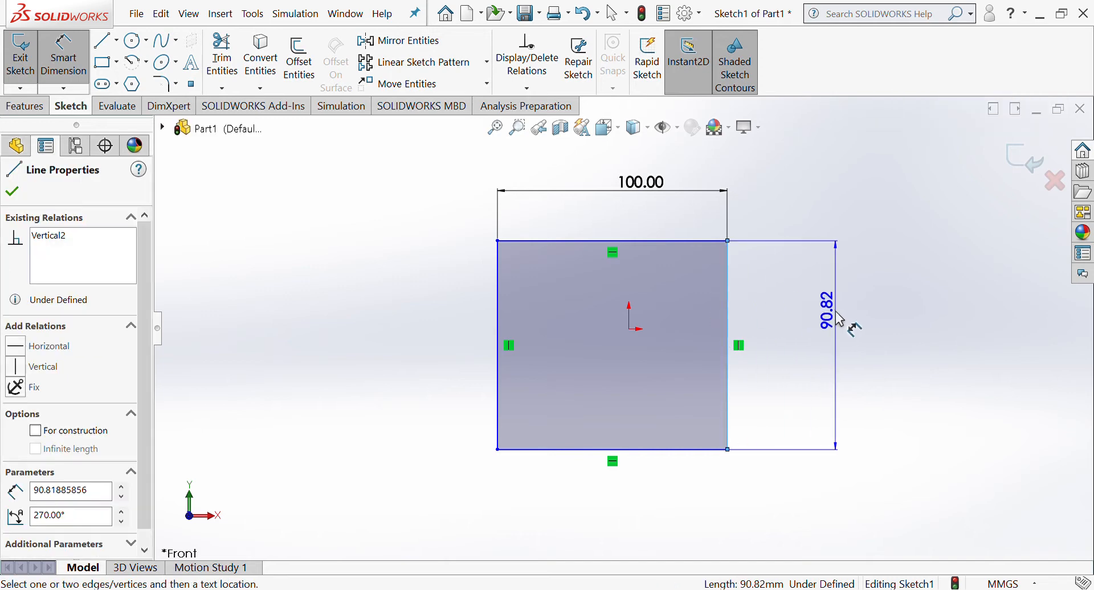
left_click(841, 321)
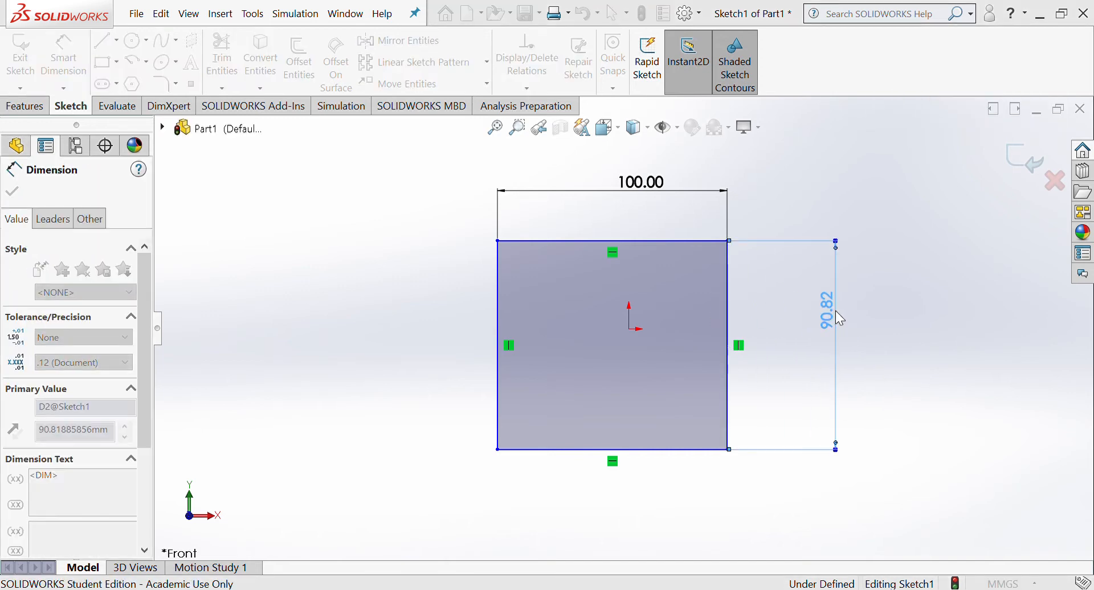
type("100")
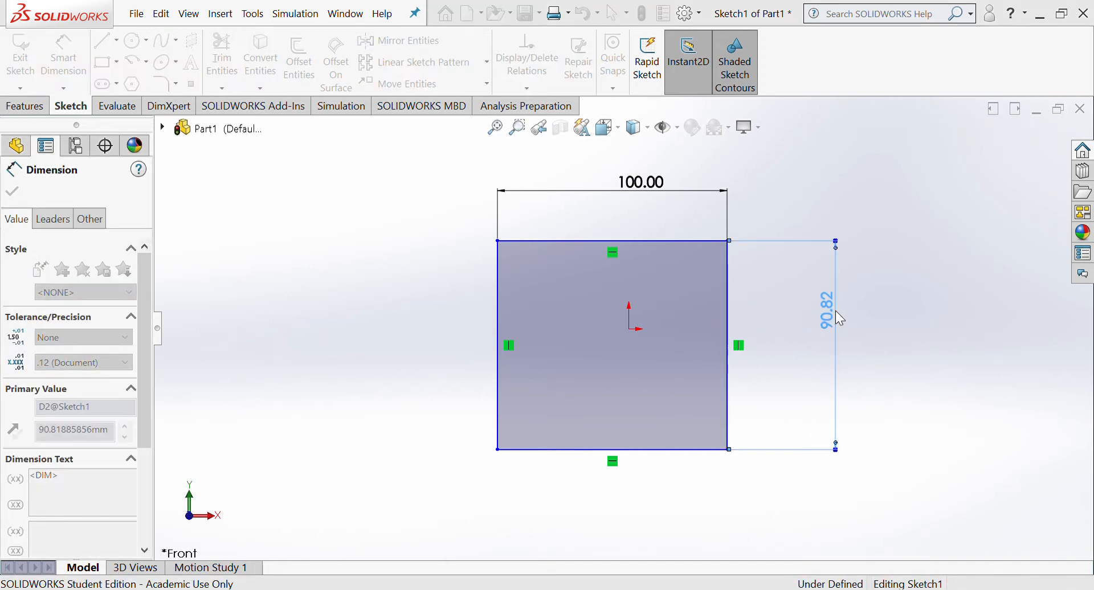
key("Return")
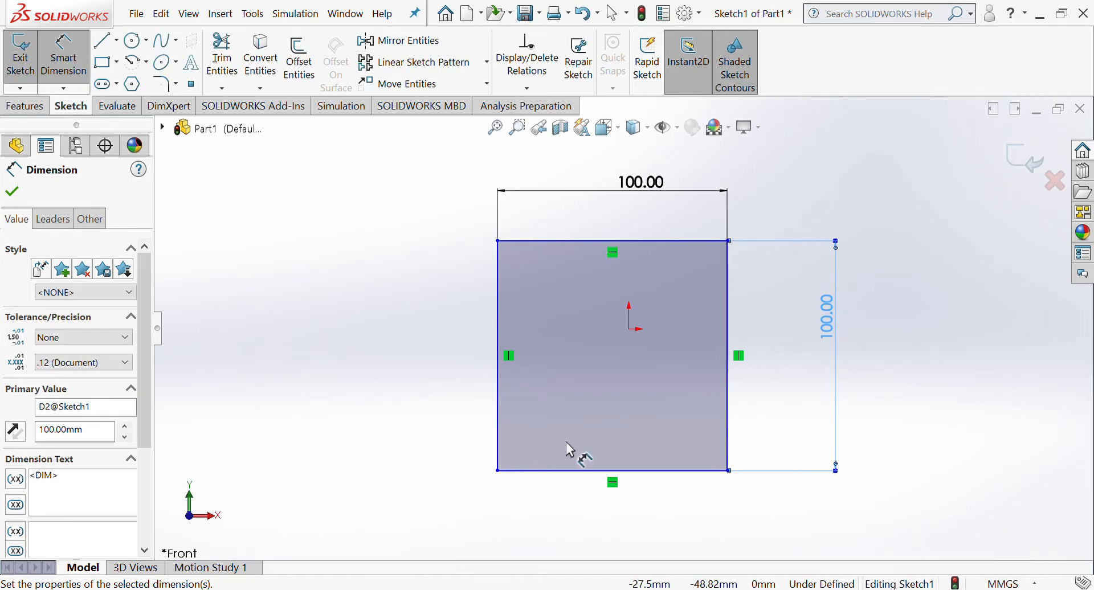
scroll(566, 442, "up", 2)
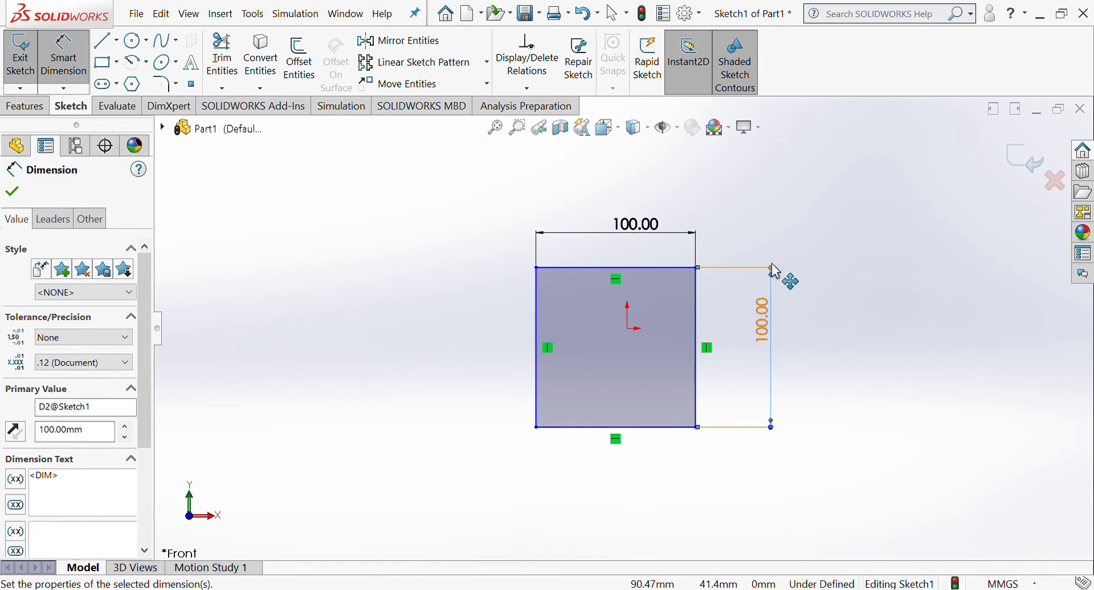
left_click(26, 108)
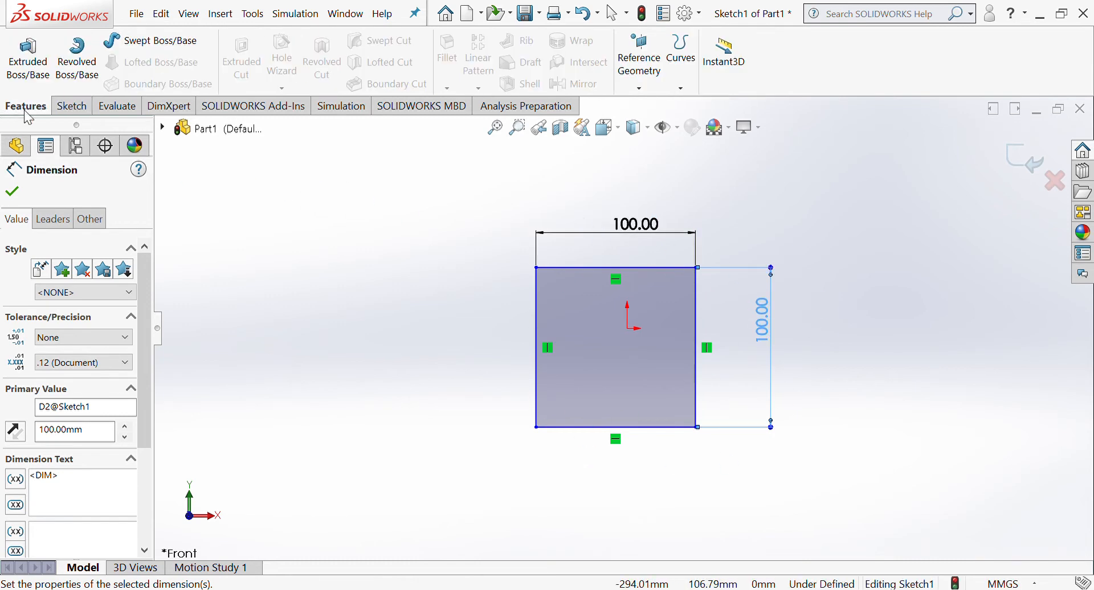
left_click(69, 109)
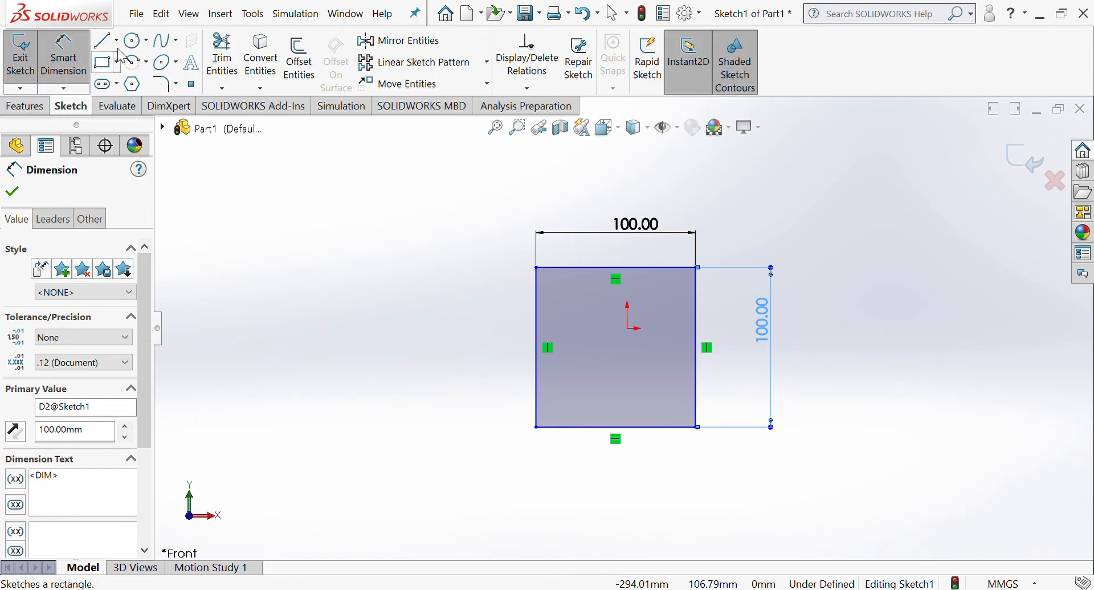
left_click(26, 110)
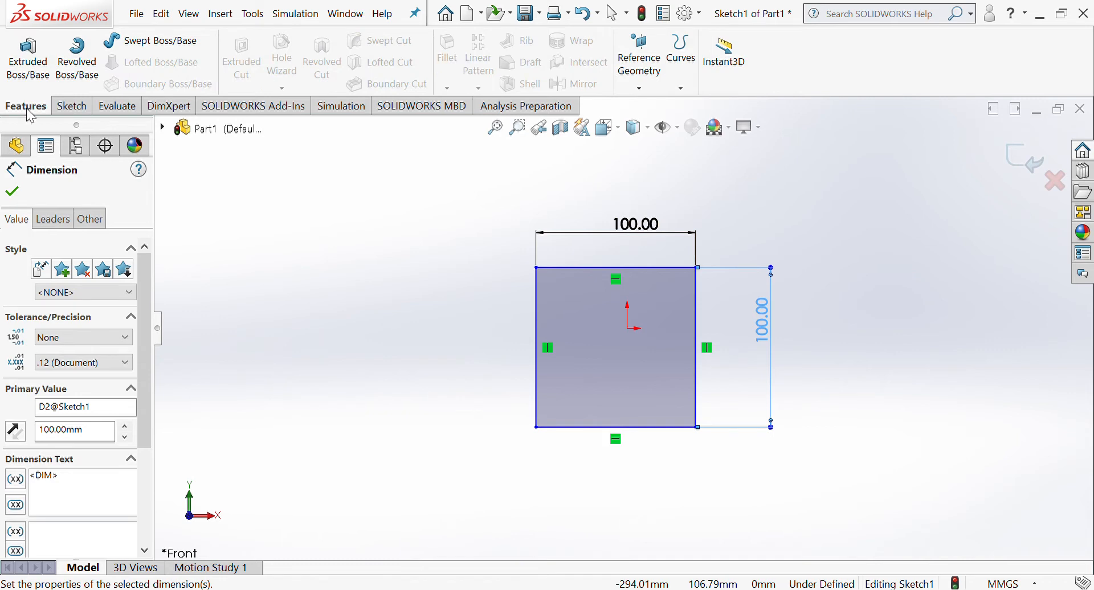
left_click(75, 108)
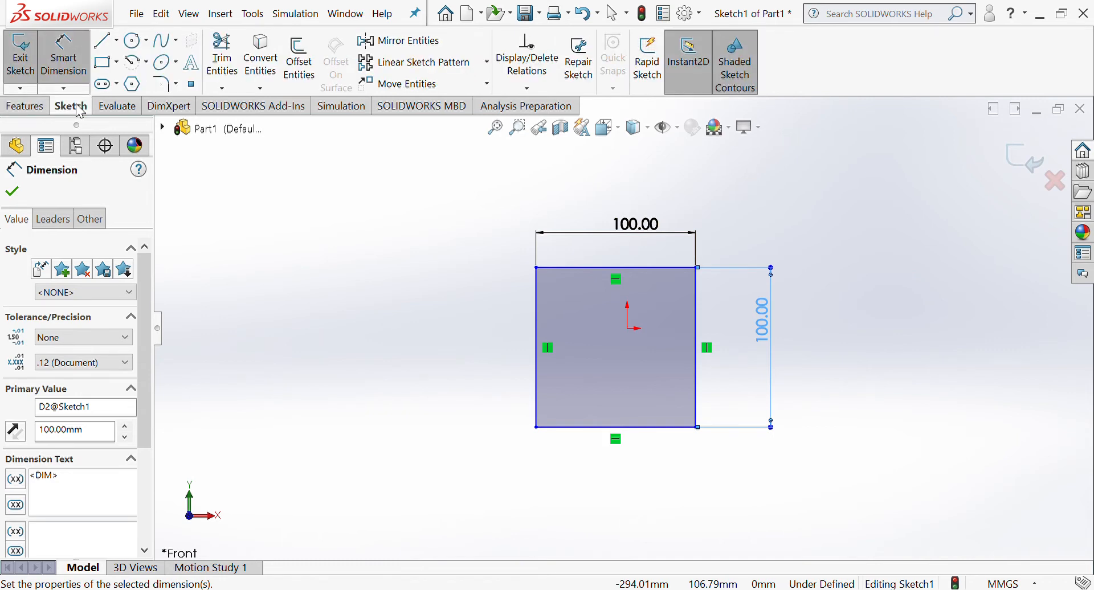
Extrude the 100 mm square sketch as a blind boss with a depth of 100 mm.
left_click(27, 111)
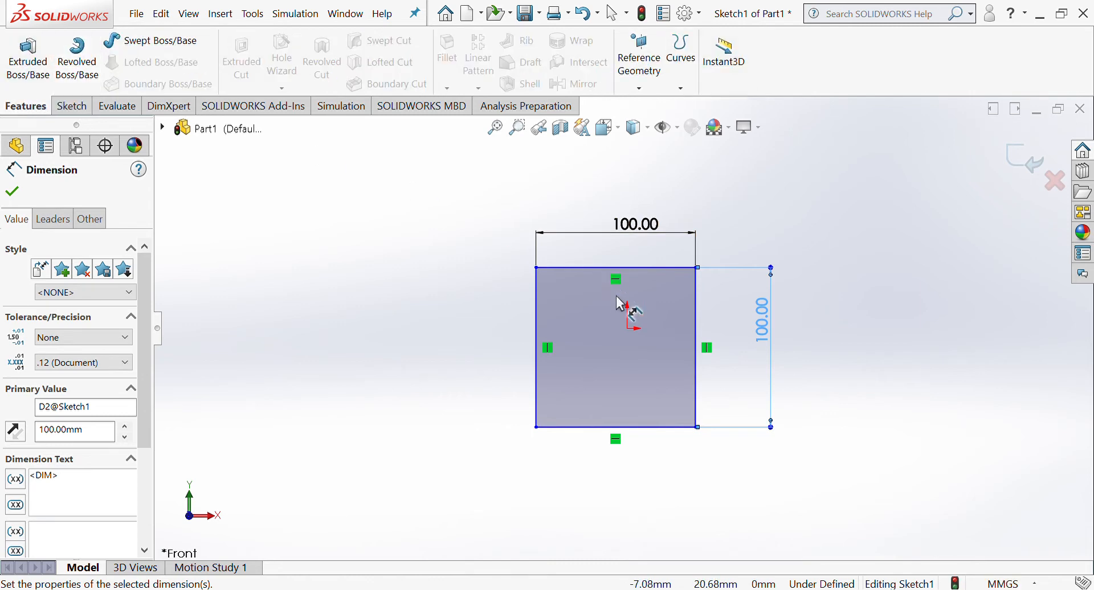
left_click(40, 51)
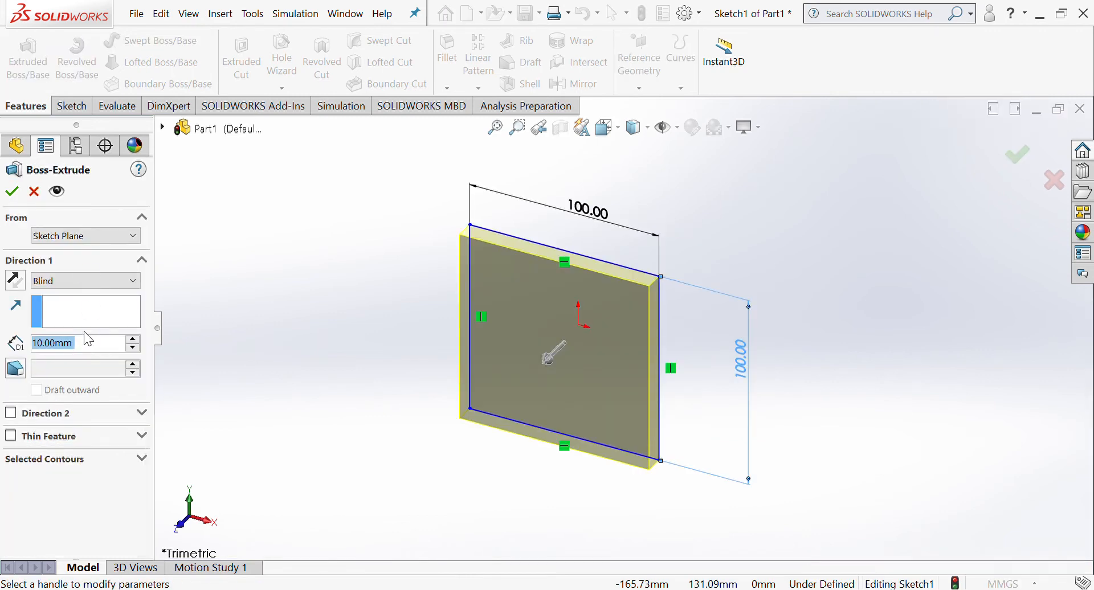
type("100")
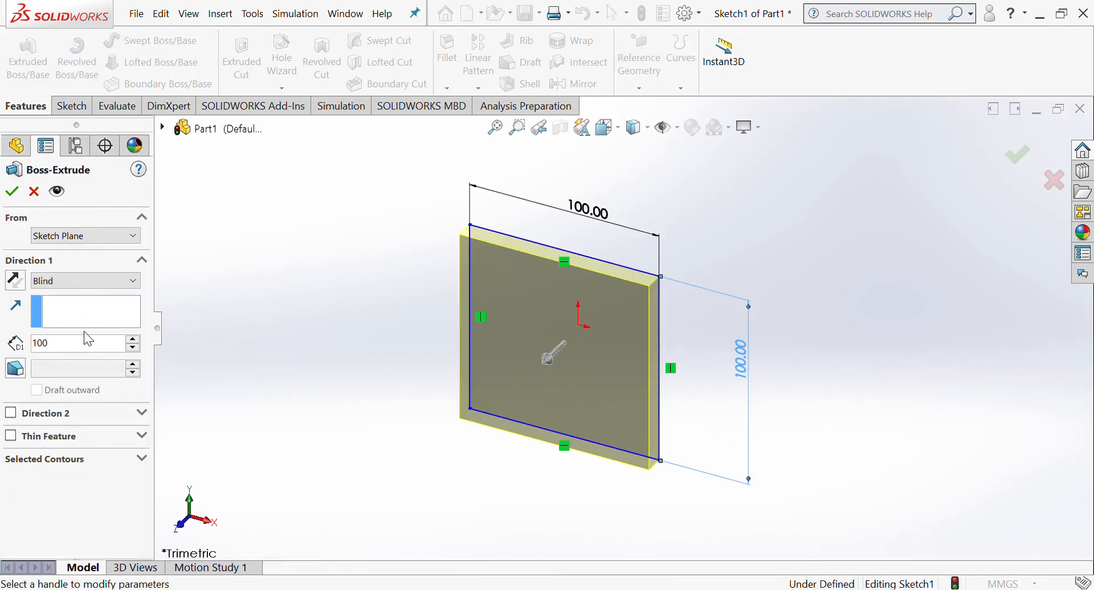
key("Return")
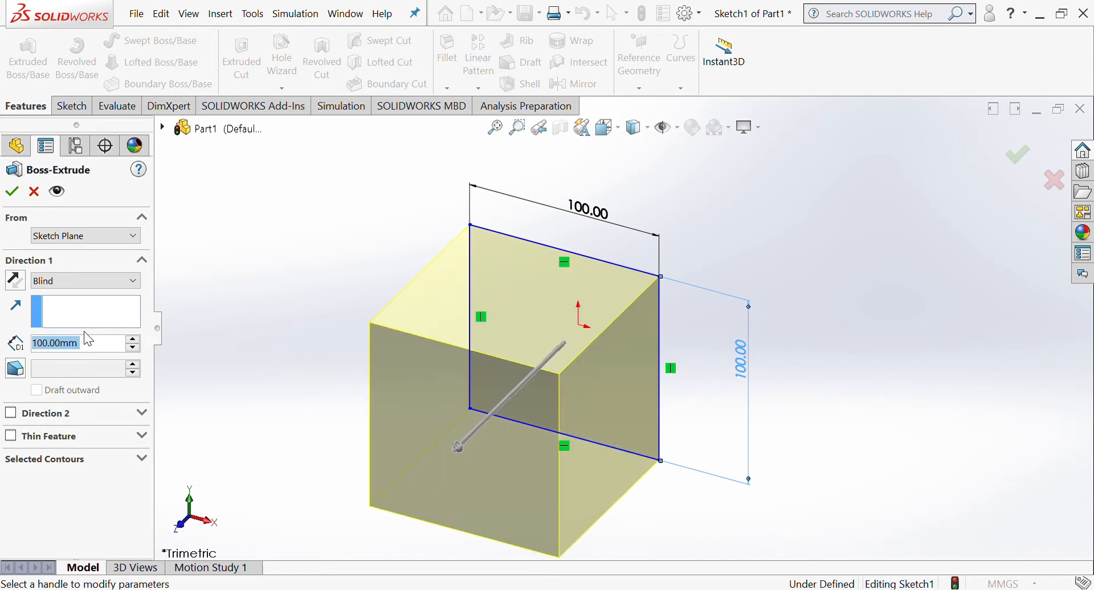
left_click(13, 192)
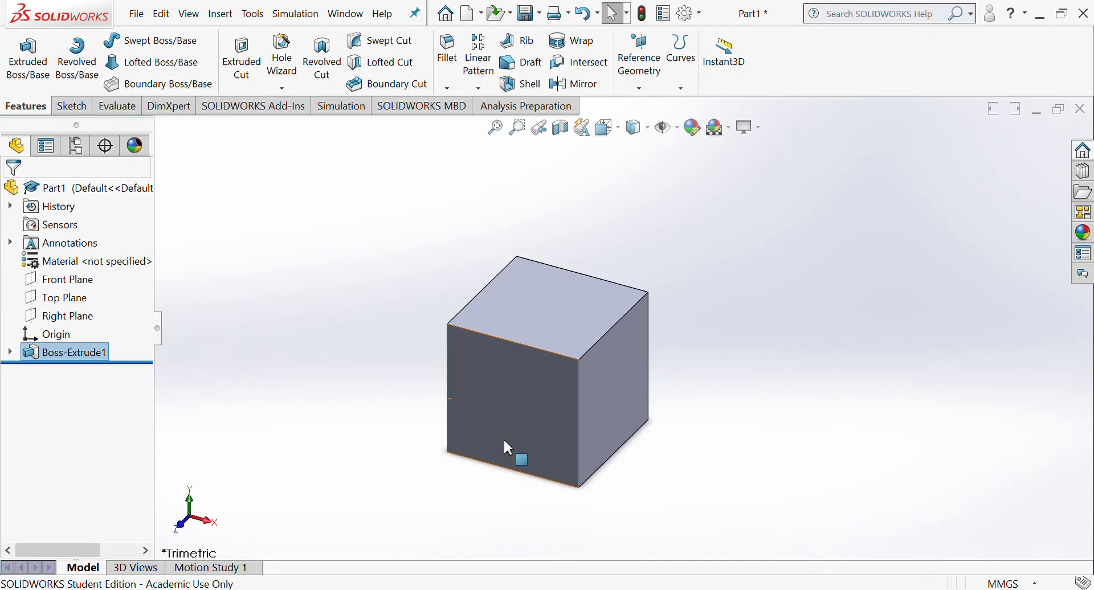
Examine the extruded cube from several sides and at different distances.
scroll(383, 512, "down", 2)
scroll(498, 438, "up", 1)
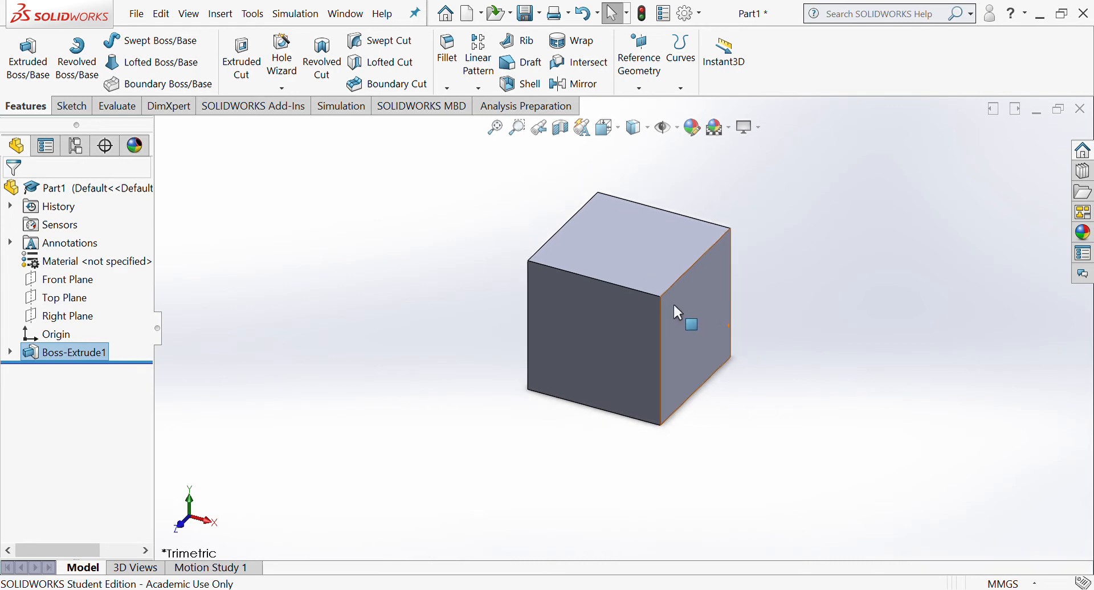
middle_click_drag(606, 324, 960, 446)
scroll(650, 325, "up", 3)
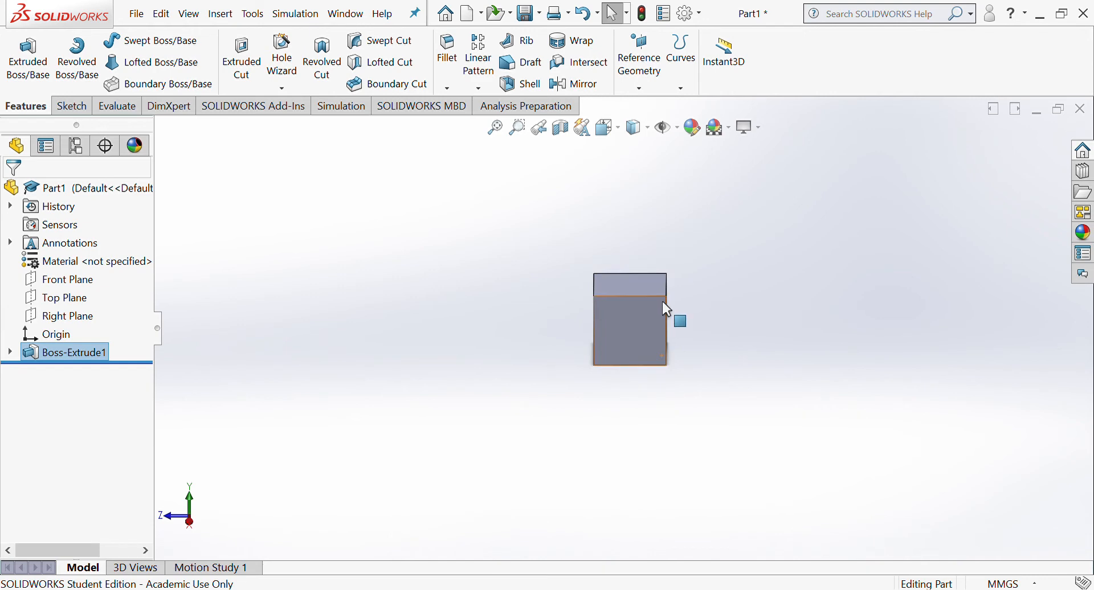
scroll(664, 304, "down", 6)
middle_click_drag(665, 349, 501, 283)
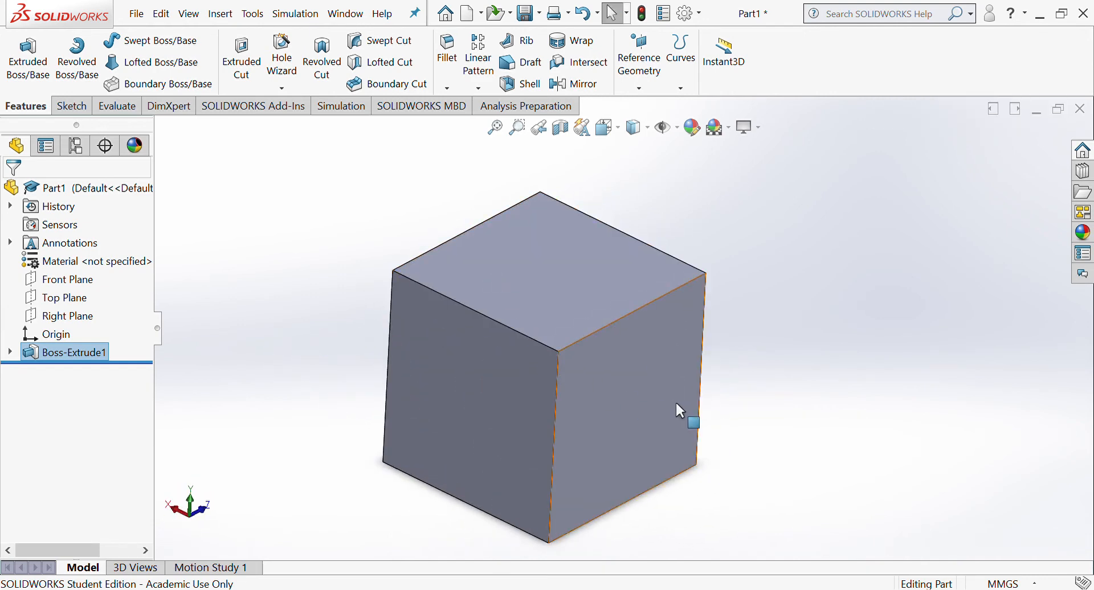
scroll(614, 419, "up", 2)
middle_click_drag(614, 420, 706, 281)
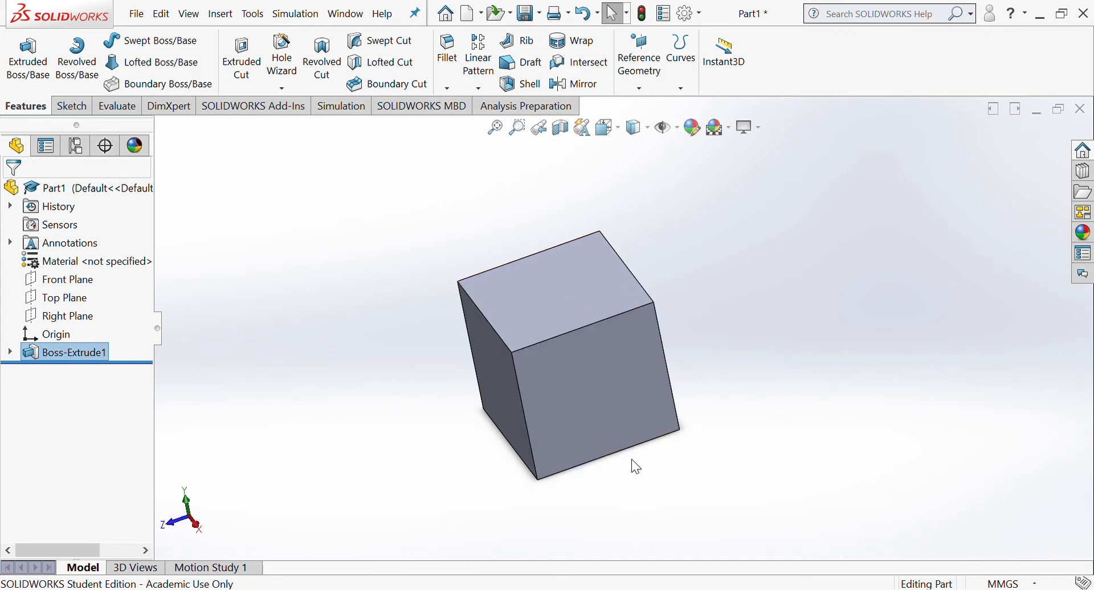
Orient the view normal to the cube's top face and sketch a corner rectangle near the face's upper-left corner.
left_click(574, 293)
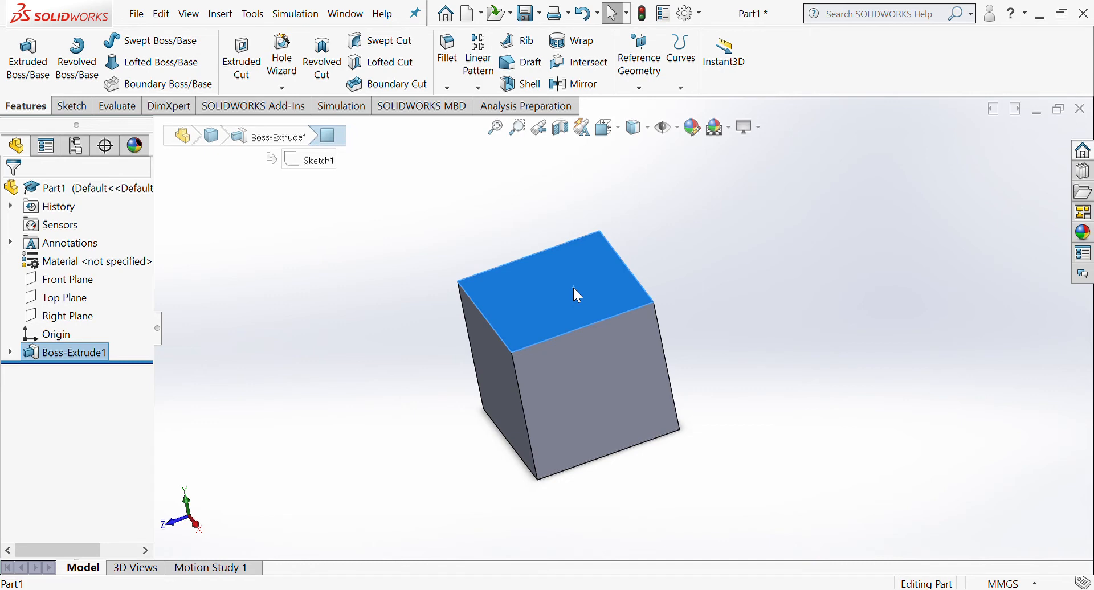
key("space")
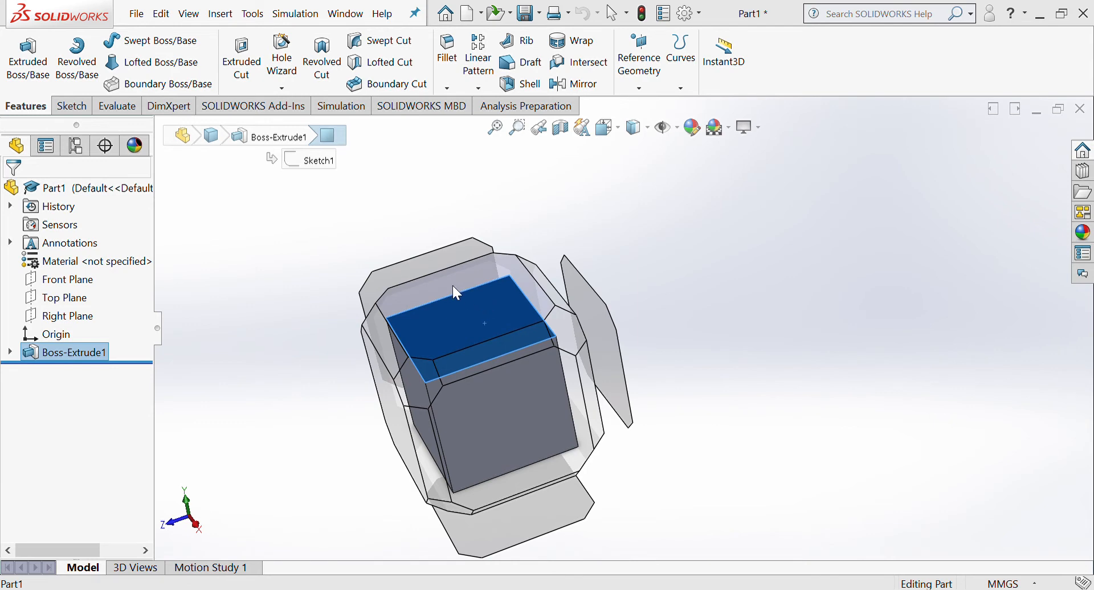
left_click(454, 287)
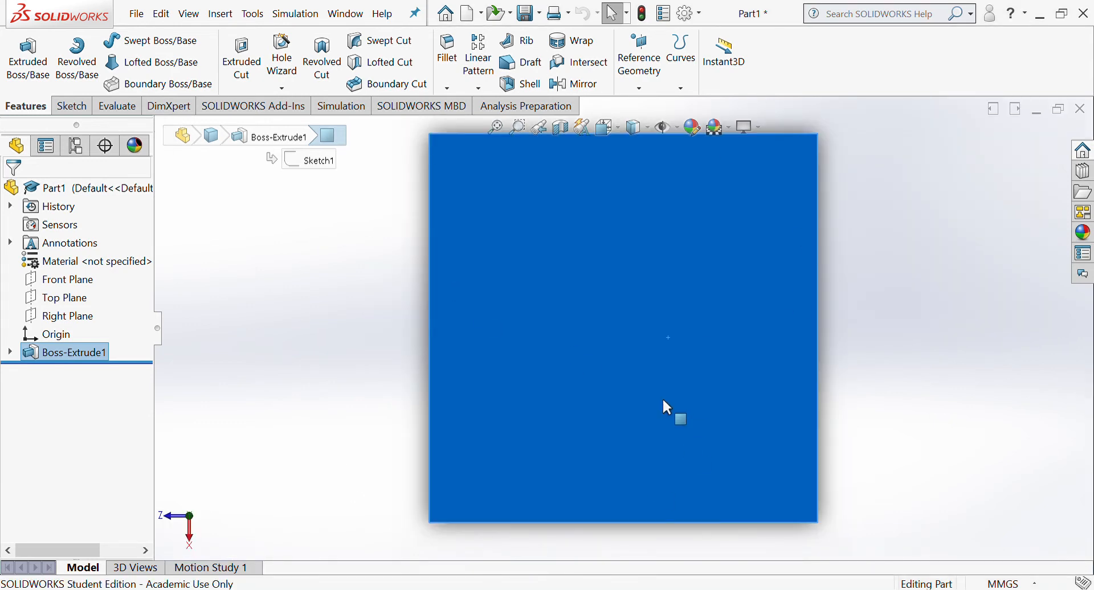
left_click(72, 107)
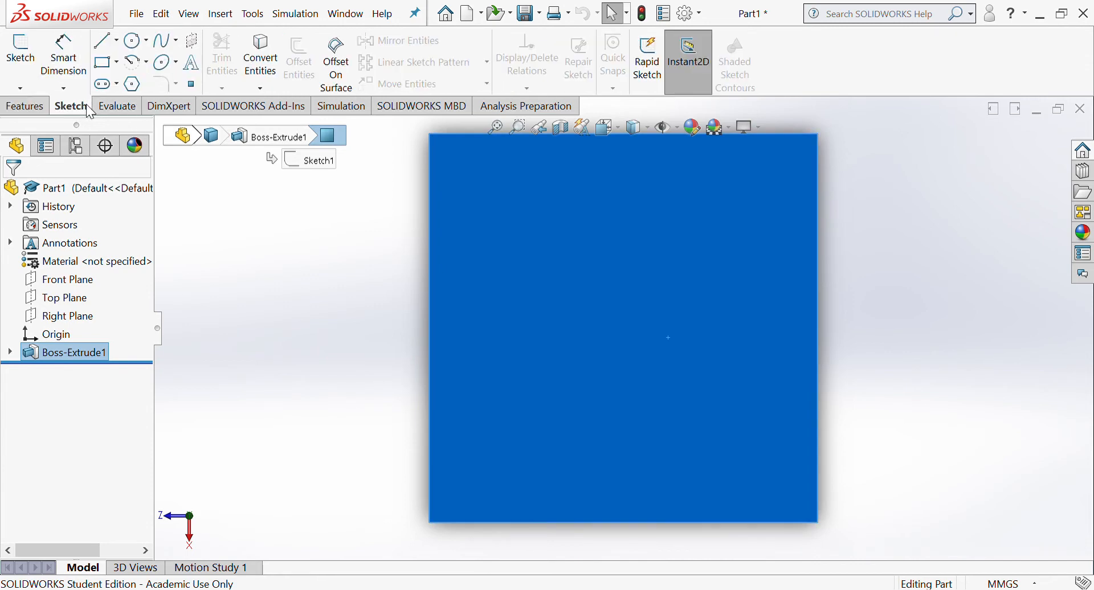
left_click(106, 65)
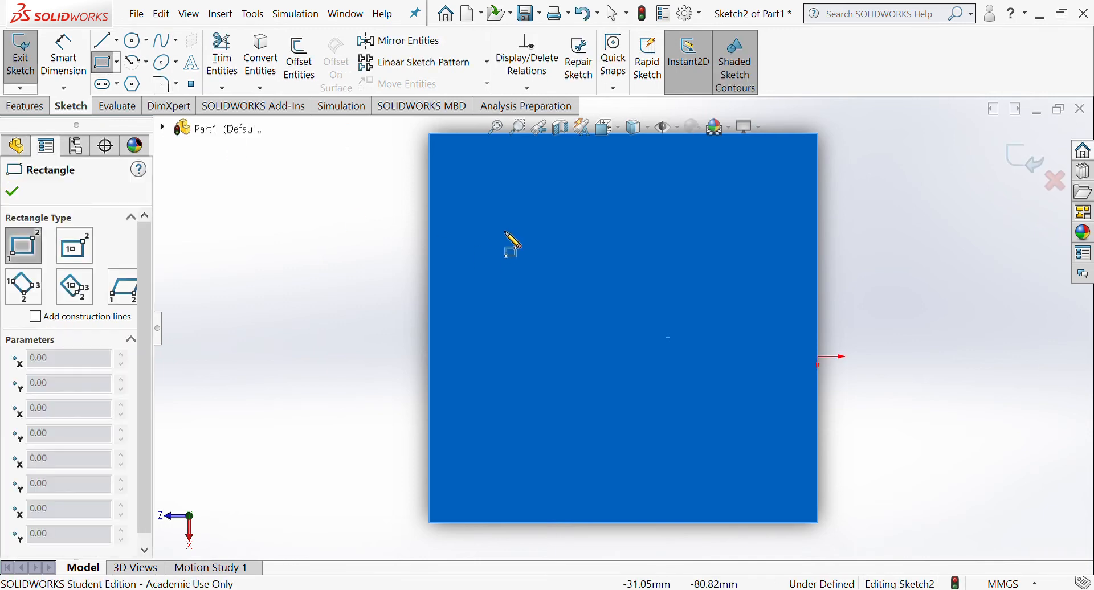
left_click(480, 177)
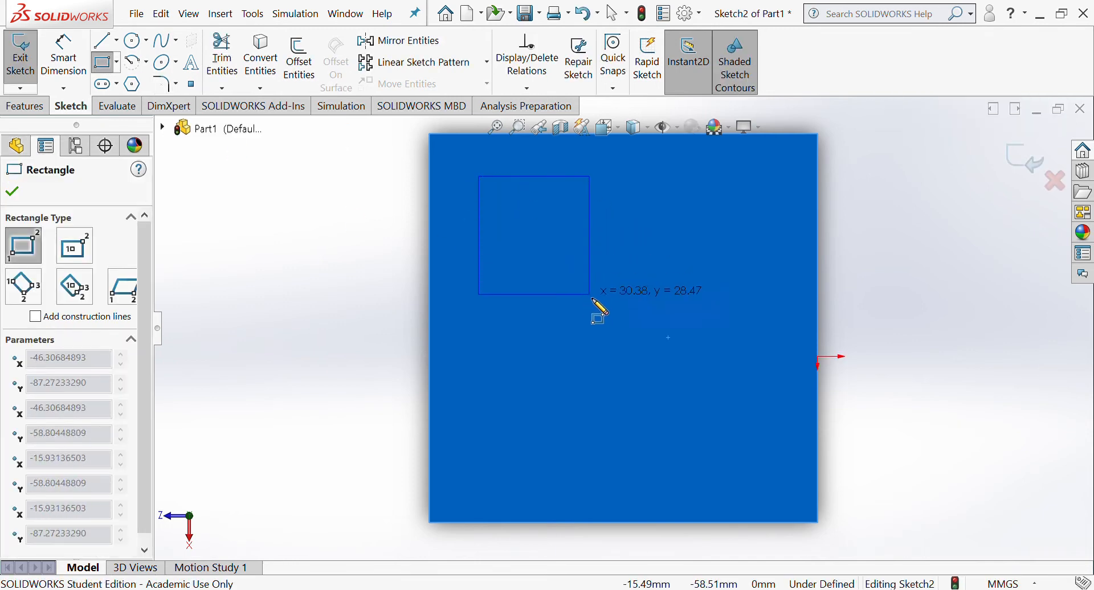
left_click(618, 318)
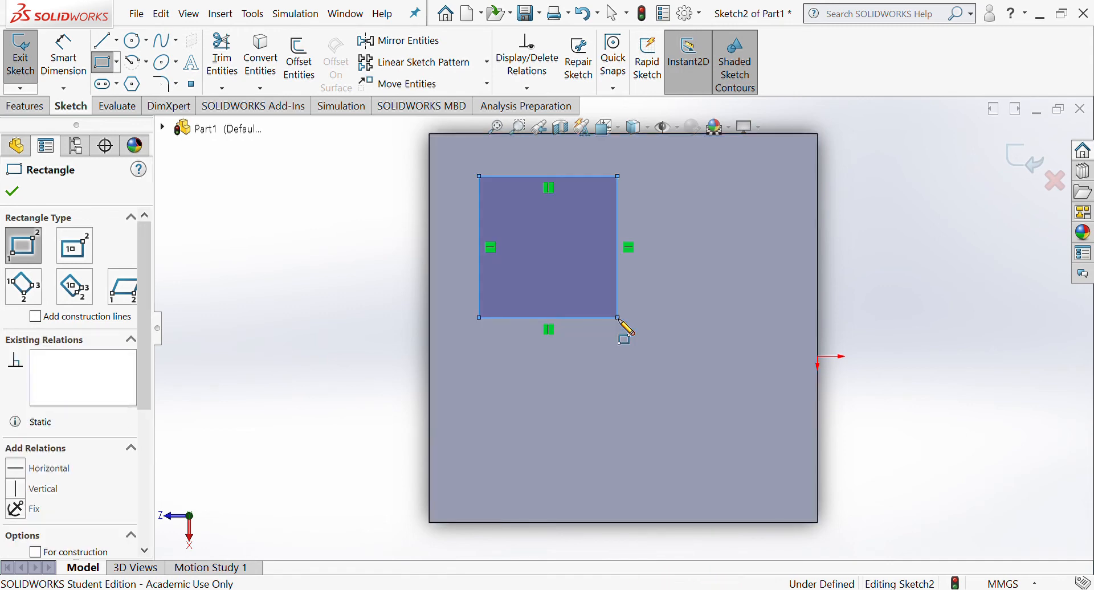
Extrude the rectangle on the cube's top face as a blind boss 20 mm deep, merged with the cube.
key("f")
mouse_move(624, 454)
middle_mouse_down()
mouse_move(624, 300)
mouse_move(591, 324)
mouse_move(650, 245)
mouse_move(708, 280)
mouse_move(615, 384)
mouse_move(646, 439)
middle_mouse_up()
scroll(609, 396, "up", 3)
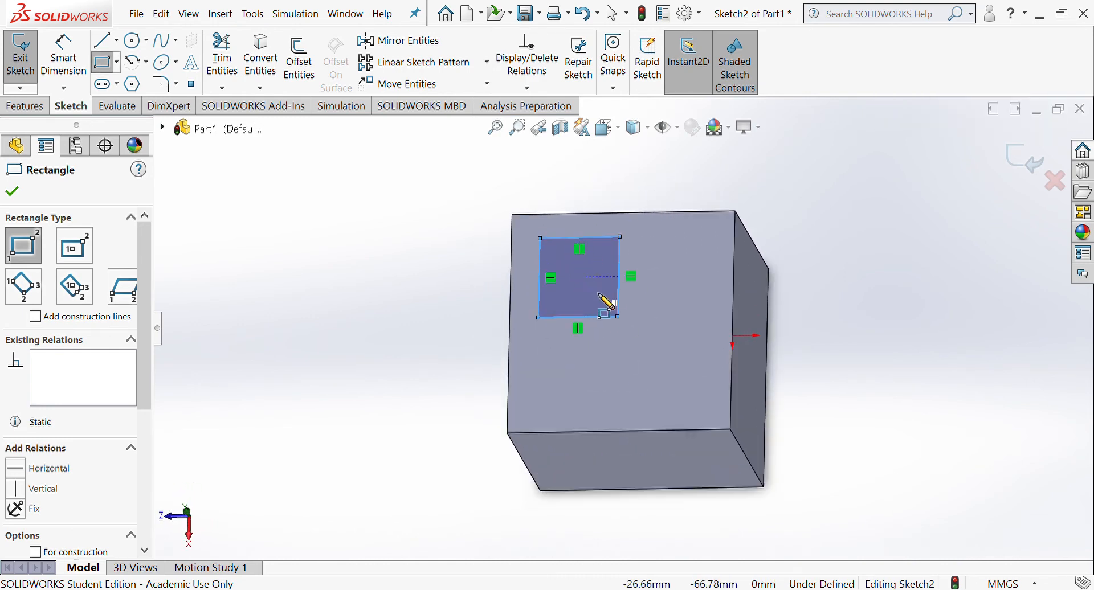
mouse_move(611, 306)
middle_mouse_down()
mouse_move(660, 340)
mouse_move(668, 376)
mouse_move(660, 357)
mouse_move(674, 349)
middle_mouse_up()
middle_click_drag(621, 383, 618, 374)
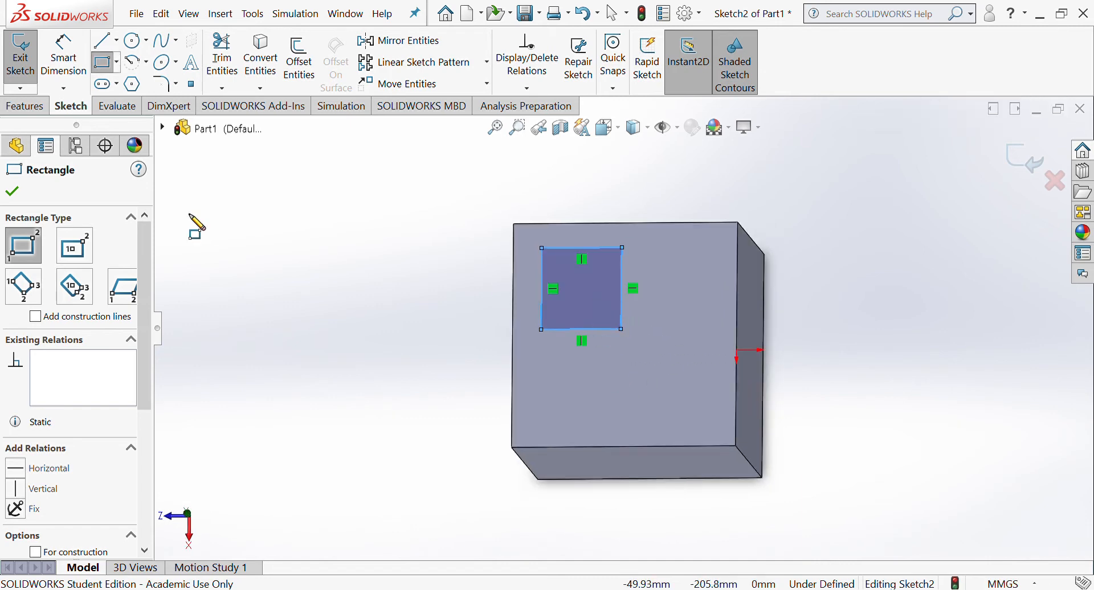
left_click(19, 109)
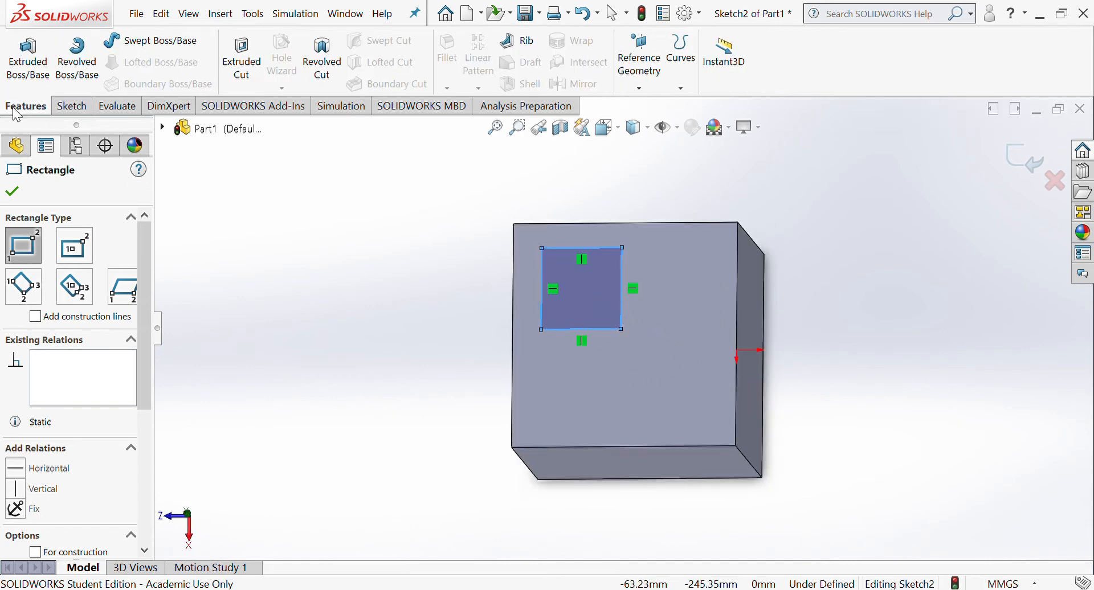
left_click(28, 57)
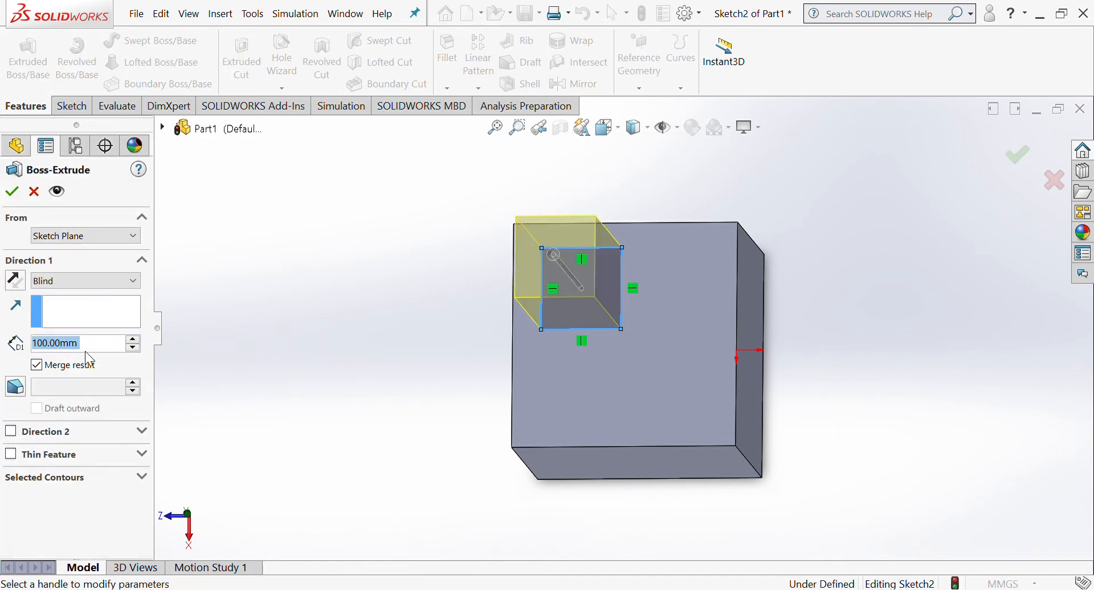
type("20")
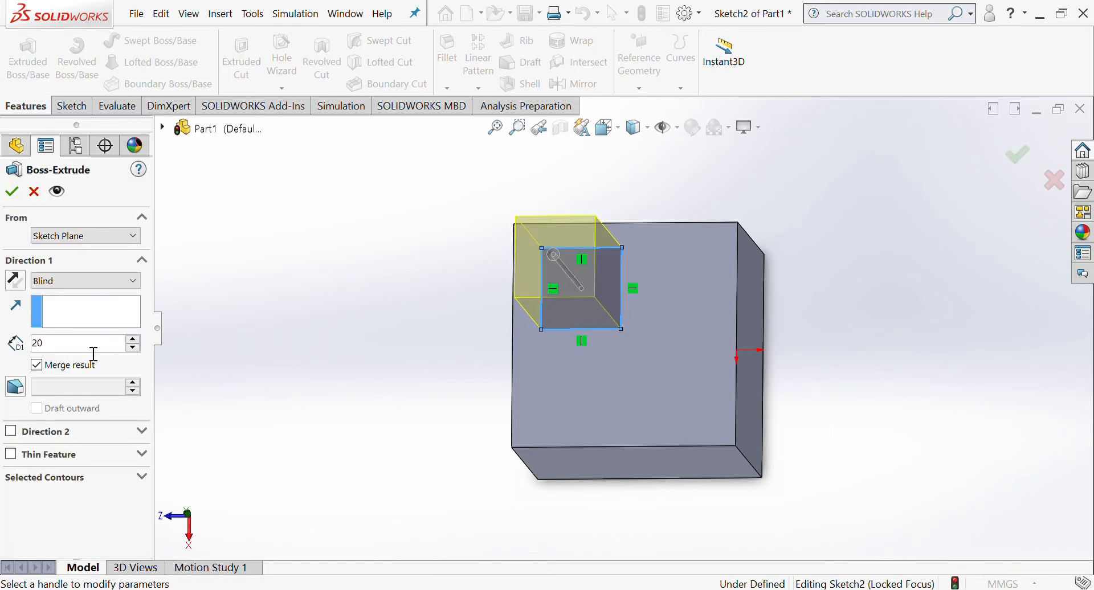
key("Return")
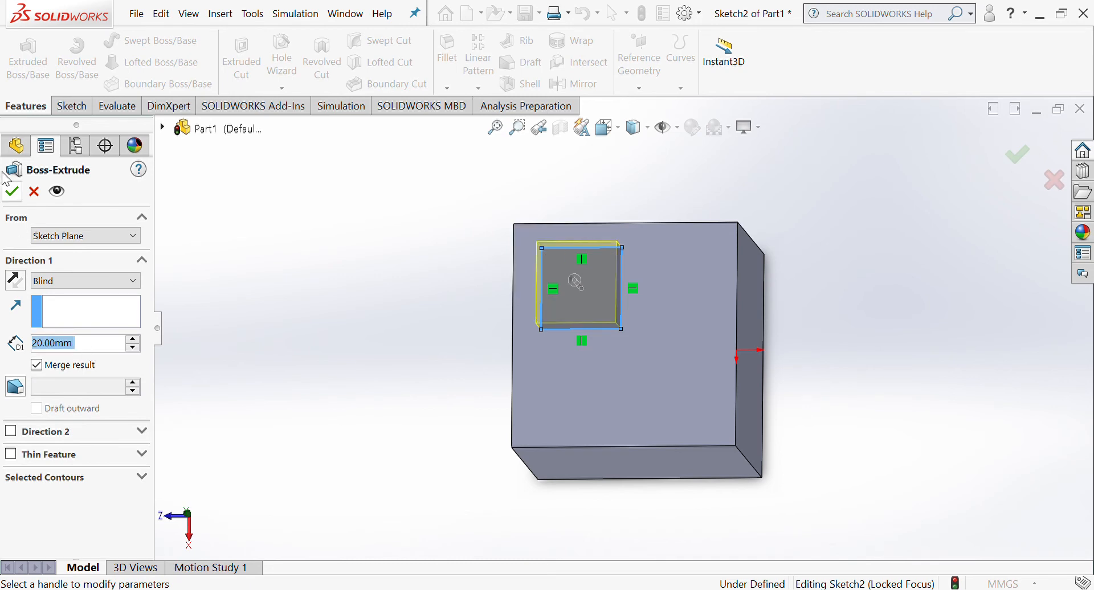
left_click(8, 194)
Sketch three separate corner rectangles, each about 15 mm wide, on the cube's top face around the existing boss, viewed normal to the face.
middle_click_drag(591, 350, 663, 343)
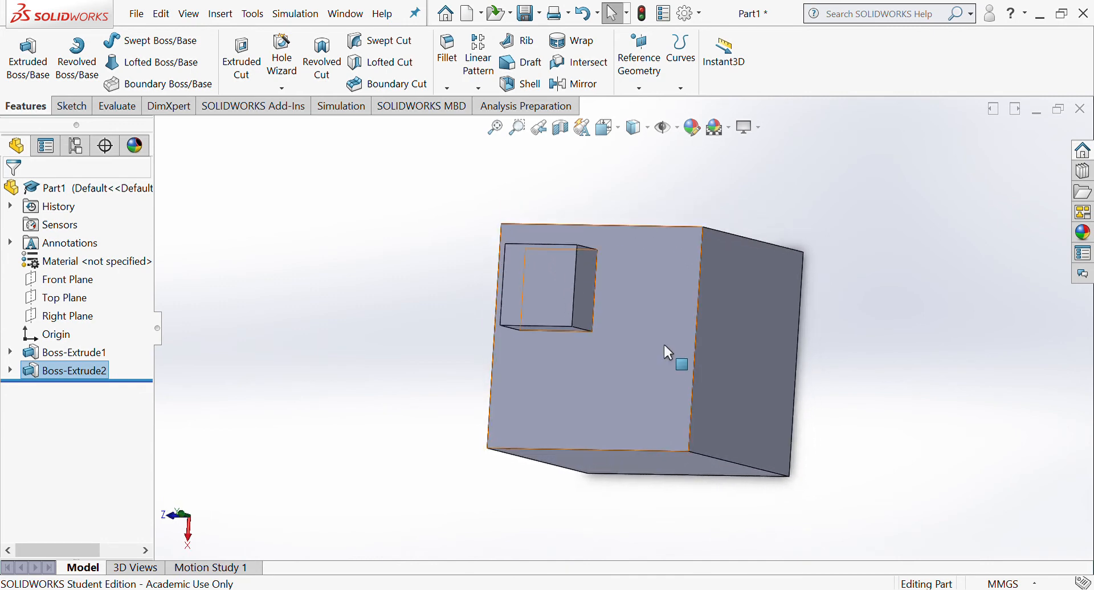
left_click(663, 343)
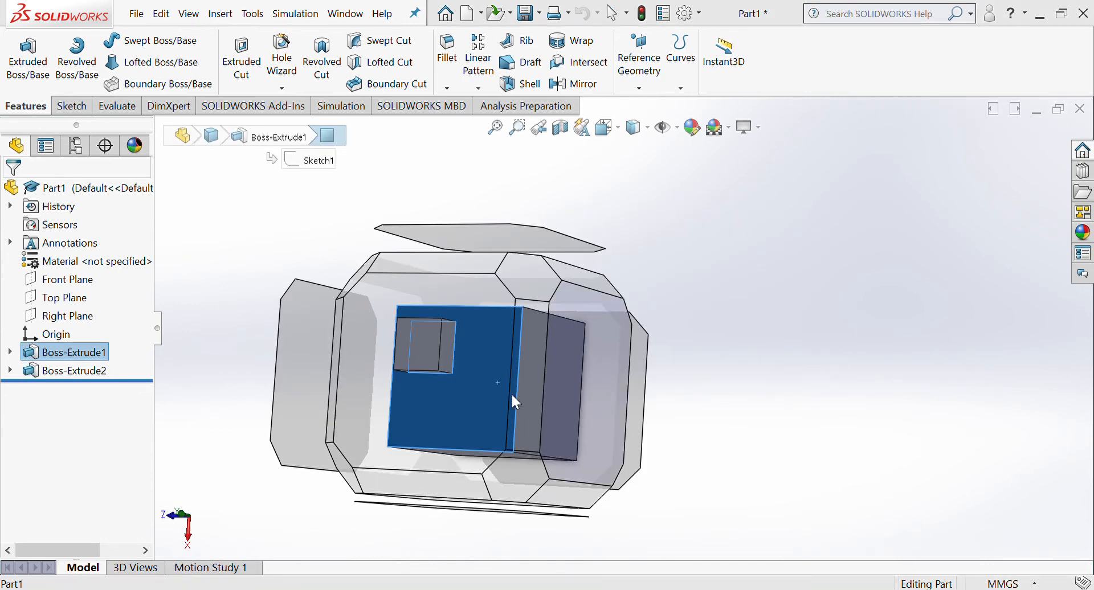
left_click(501, 399)
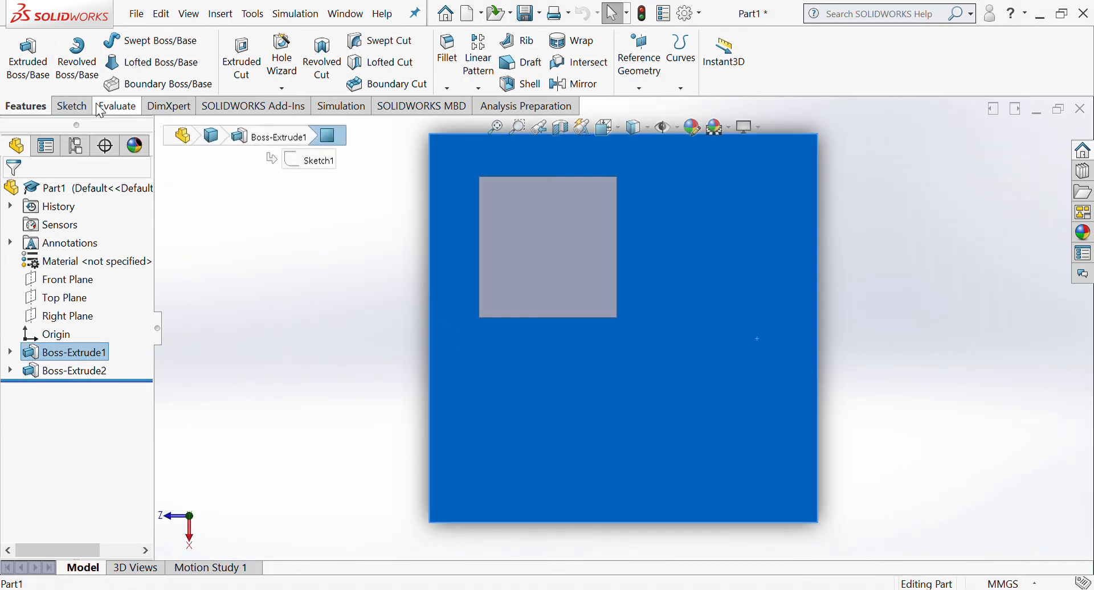
left_click(71, 106)
left_click(106, 62)
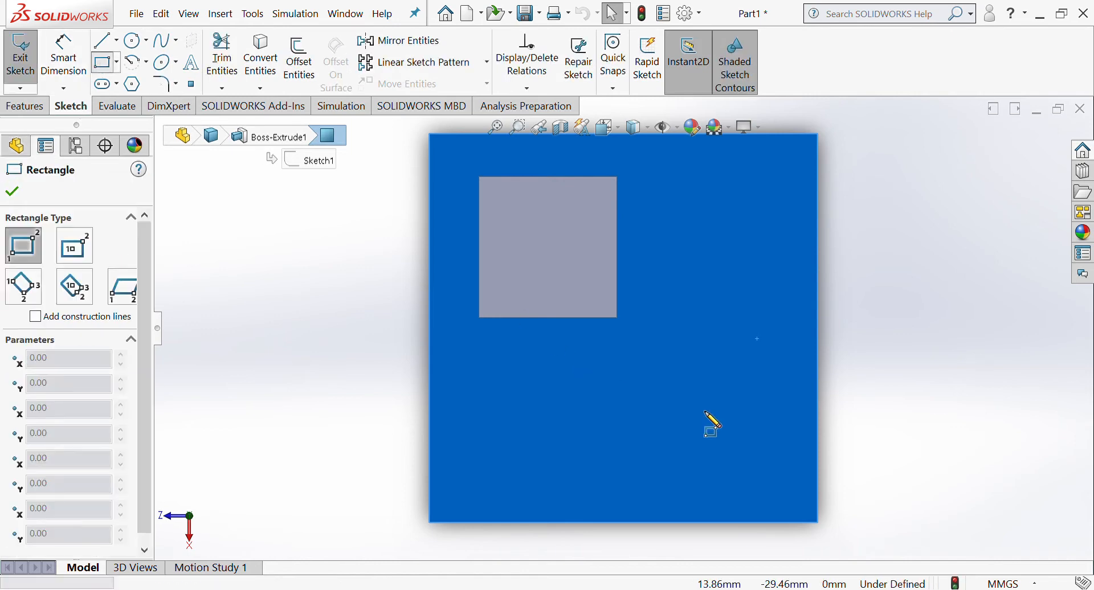
left_click(558, 403)
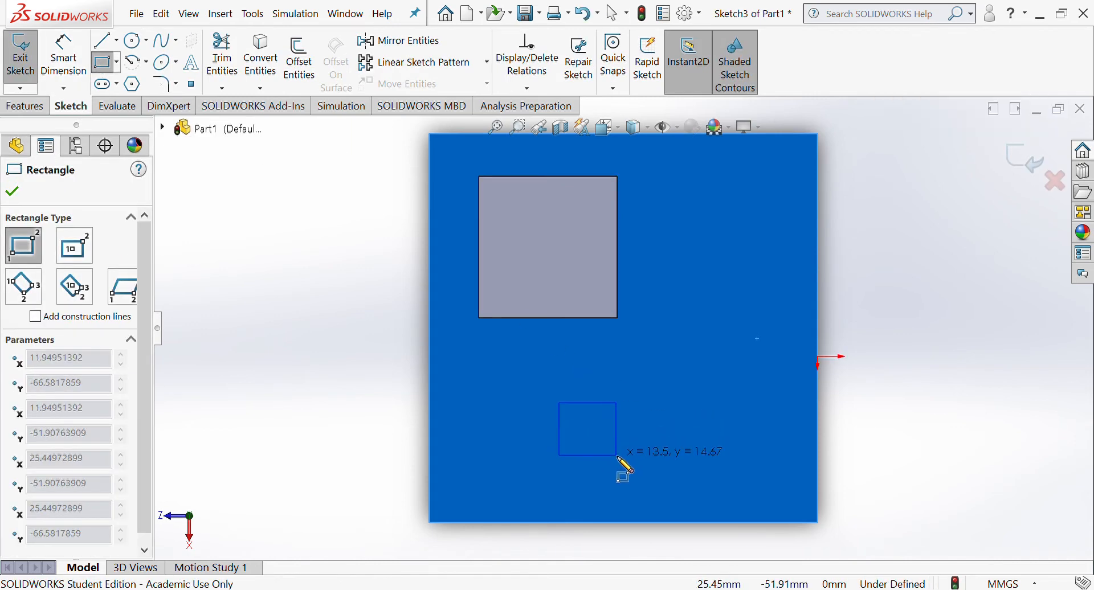
left_click(615, 460)
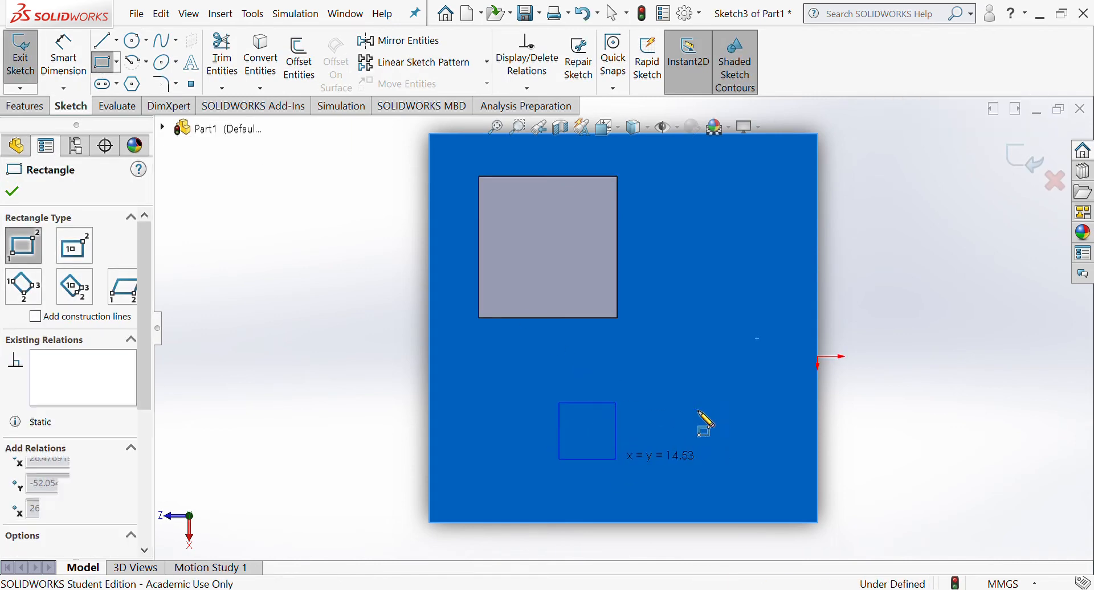
left_click(703, 371)
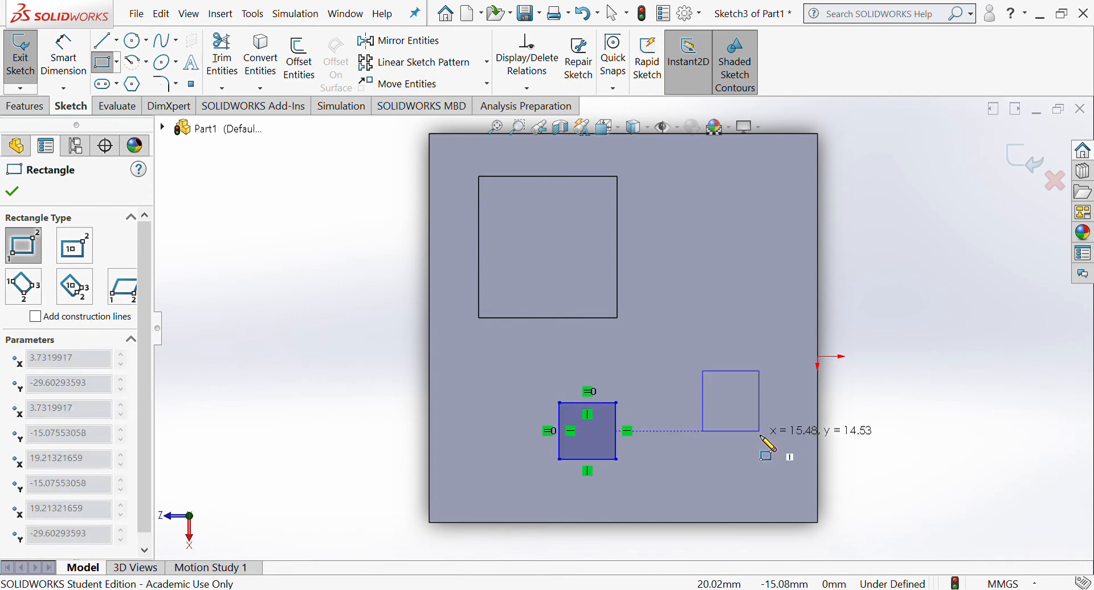
left_click(760, 432)
left_click(682, 213)
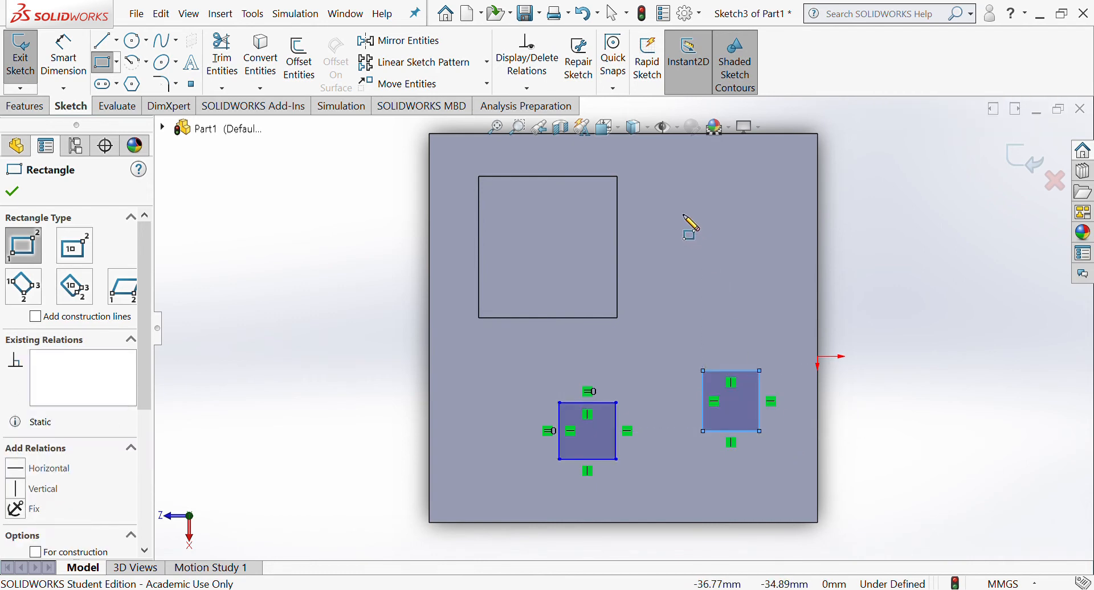
left_click(747, 277)
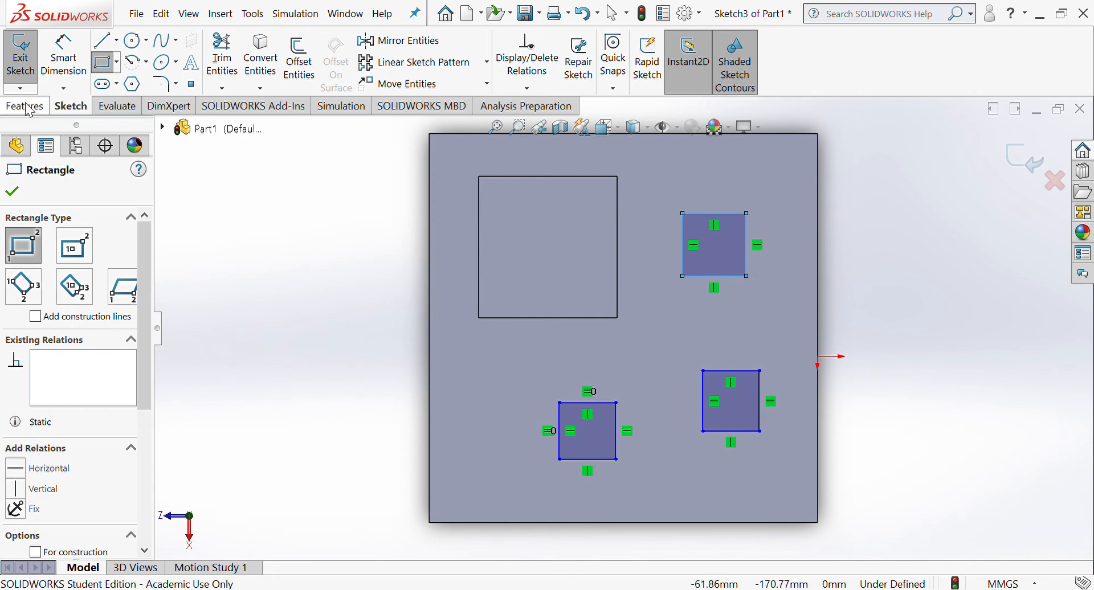
Extrude the three small rectangles together as blind bosses 10 mm deep, merged with the cube.
left_click(25, 107)
left_click(26, 60)
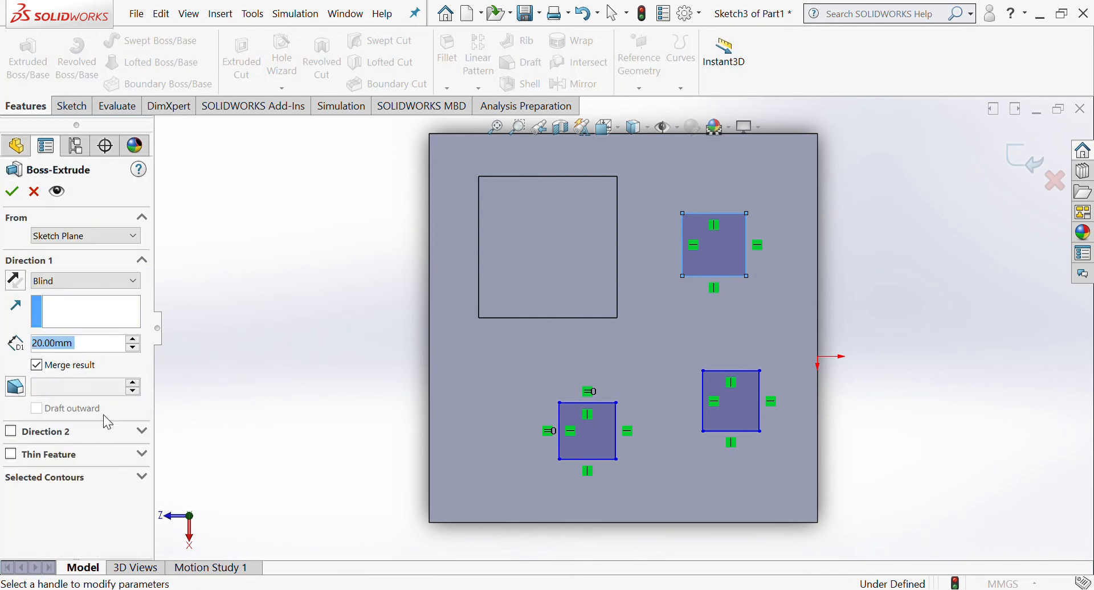
type("10")
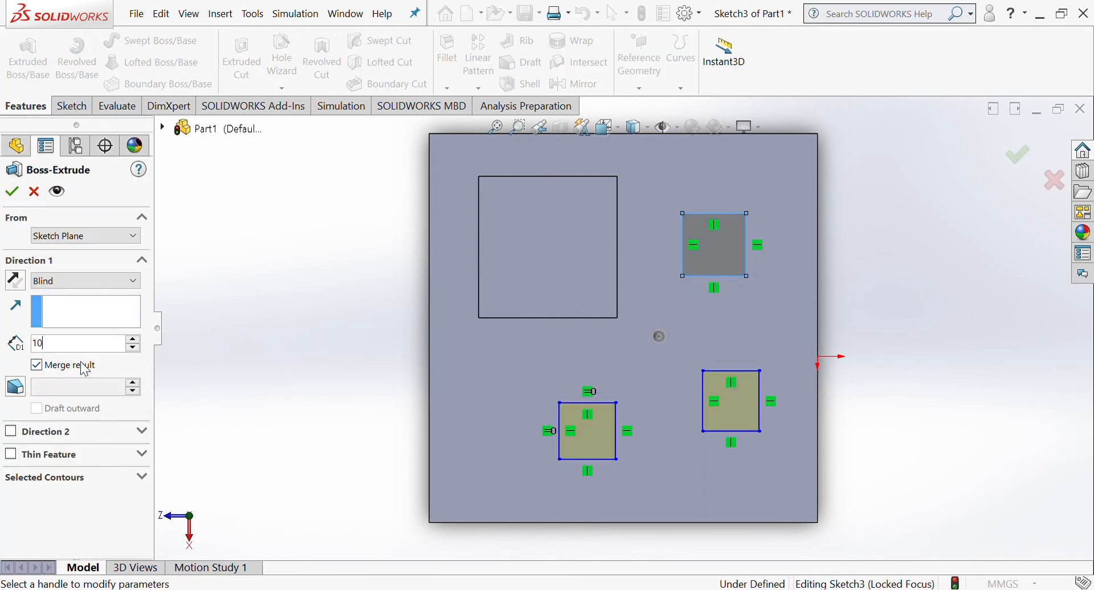
key("Return")
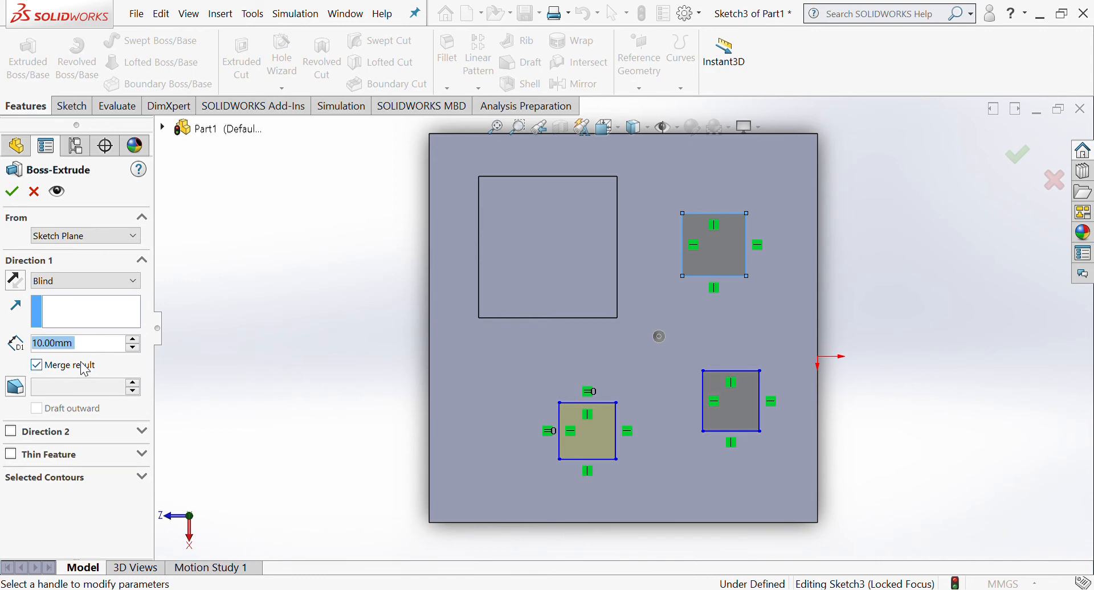
left_click(12, 193)
Sketch three circles normal to a side face adjoining the bossed face, with radii about 10.9 mm, a smaller one, and about 18.6 mm.
middle_click_drag(574, 467, 633, 490)
key("f")
left_click(637, 335)
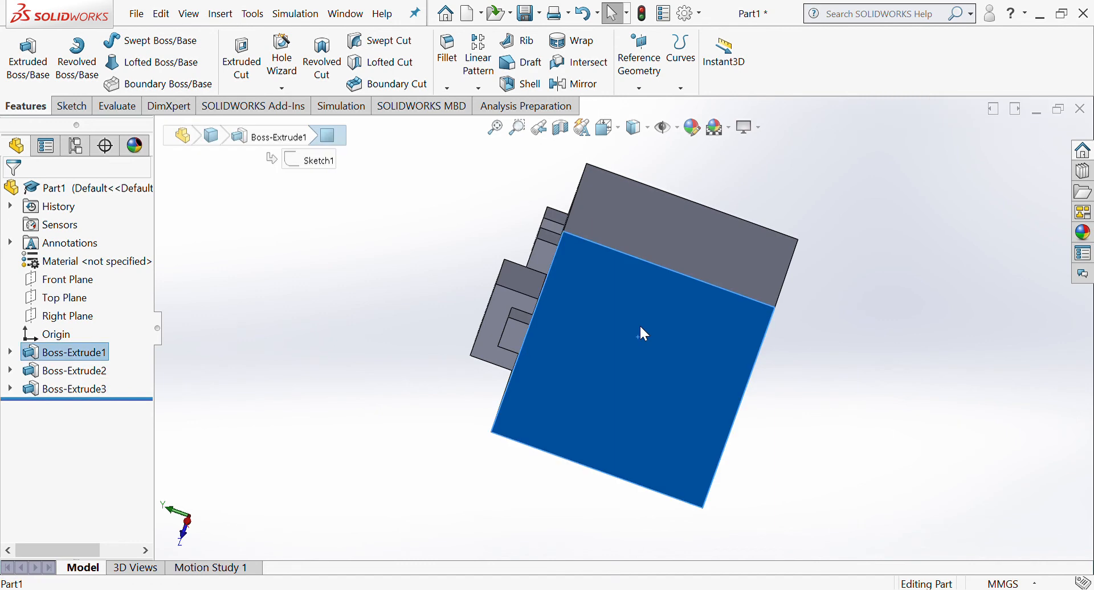
key("ctrl+space")
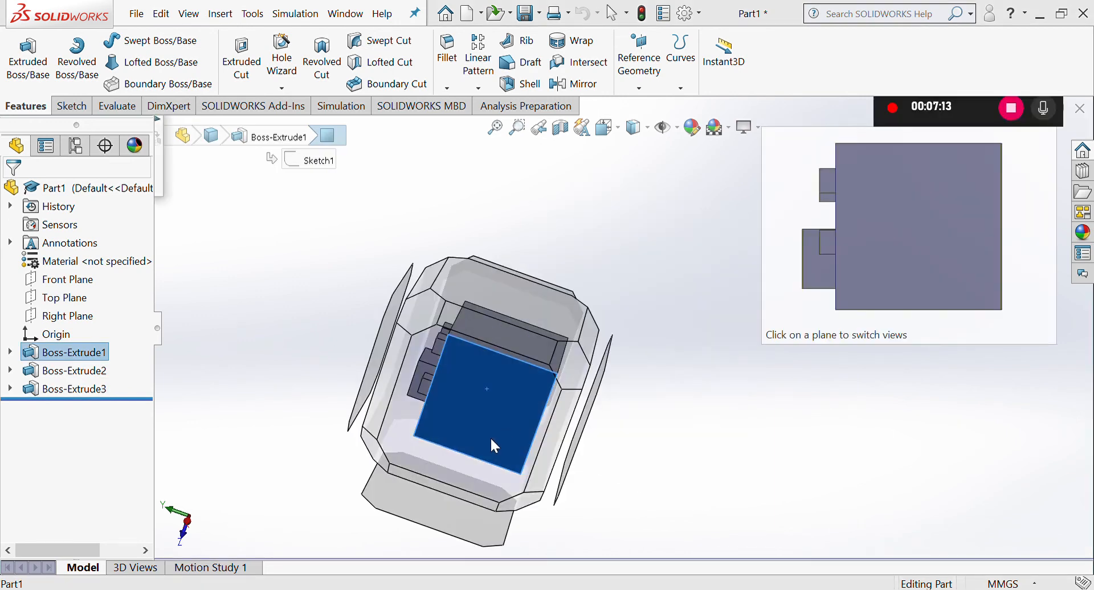
left_click(491, 441)
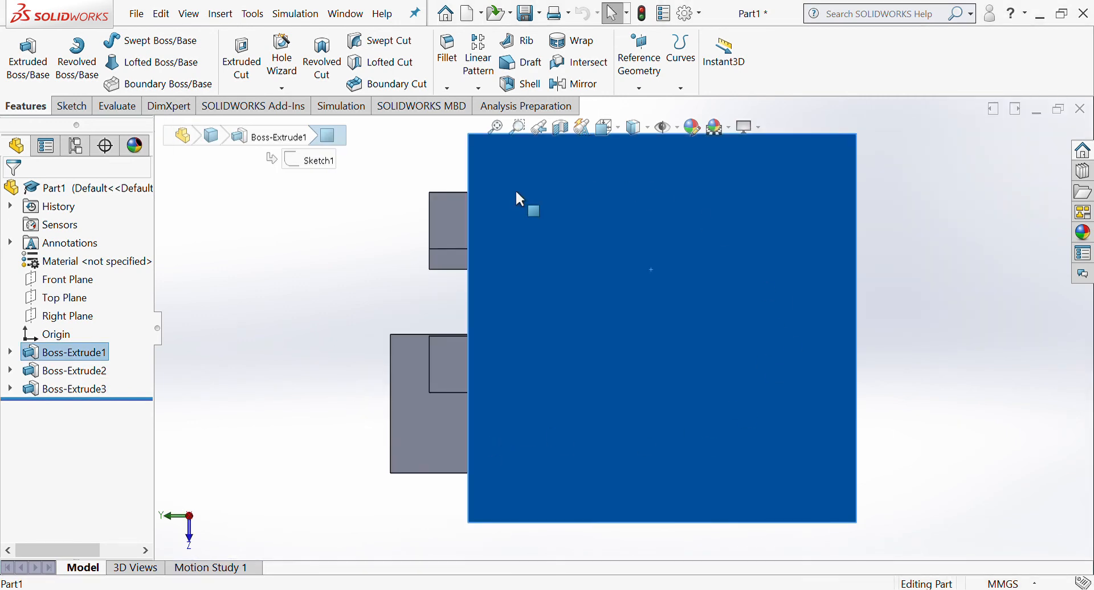
left_click(59, 108)
left_click(132, 41)
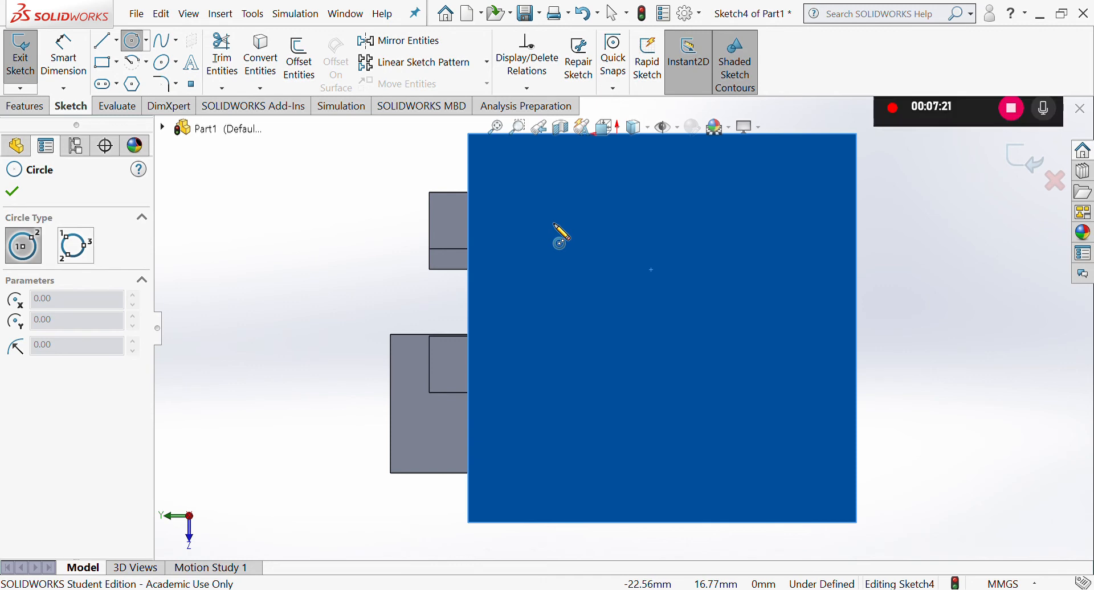
left_click_drag(552, 221, 579, 257)
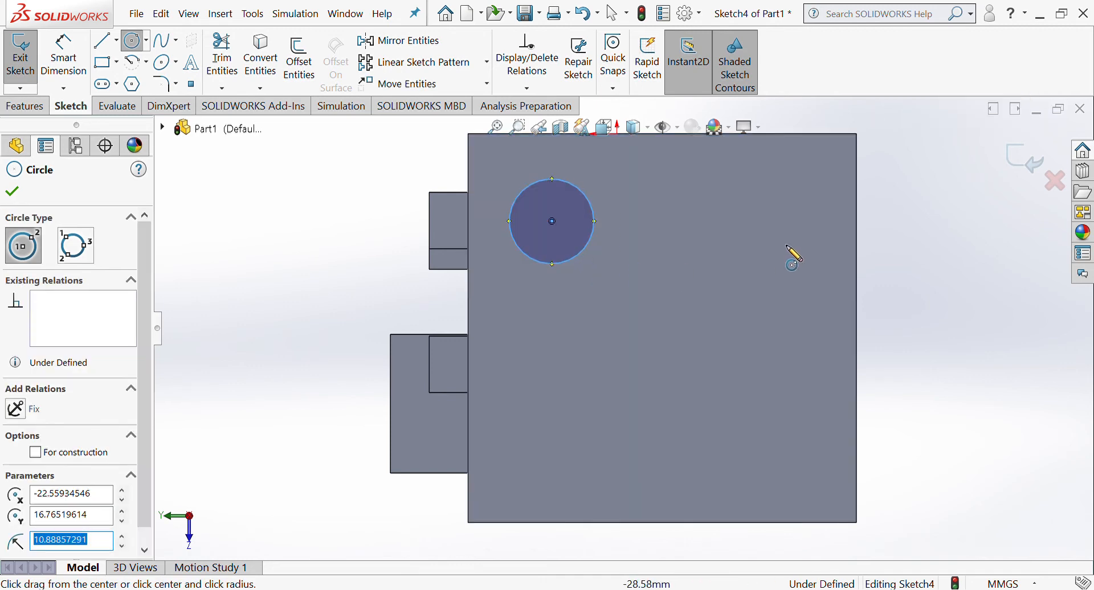
left_click_drag(666, 184, 685, 209)
left_click_drag(754, 285, 798, 367)
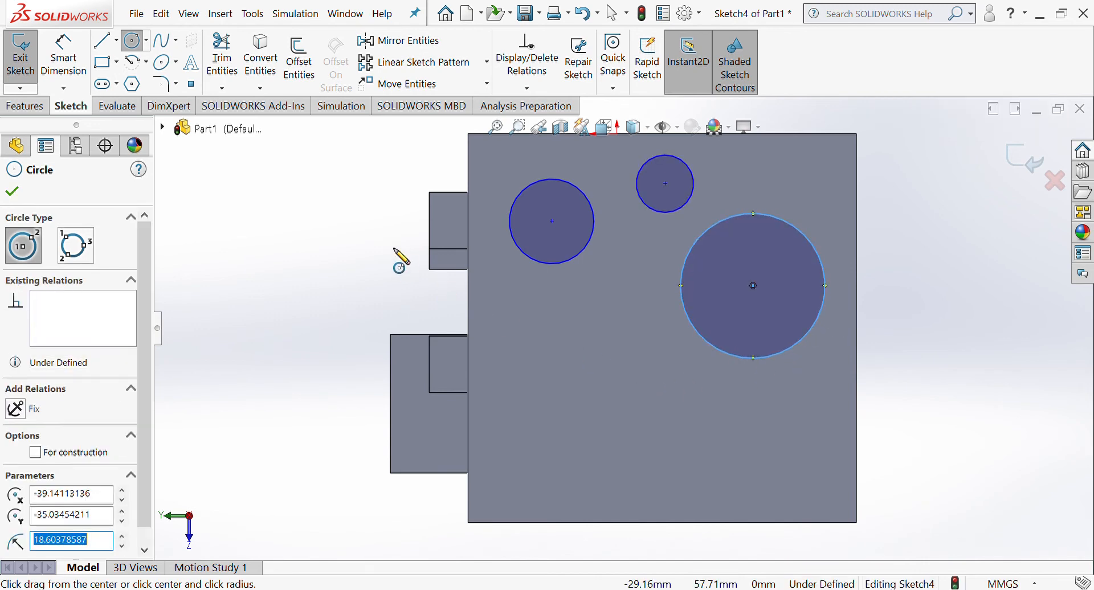
Sketch a closed, irregular twelve-point spline below the circles on the same side face.
left_click(164, 39)
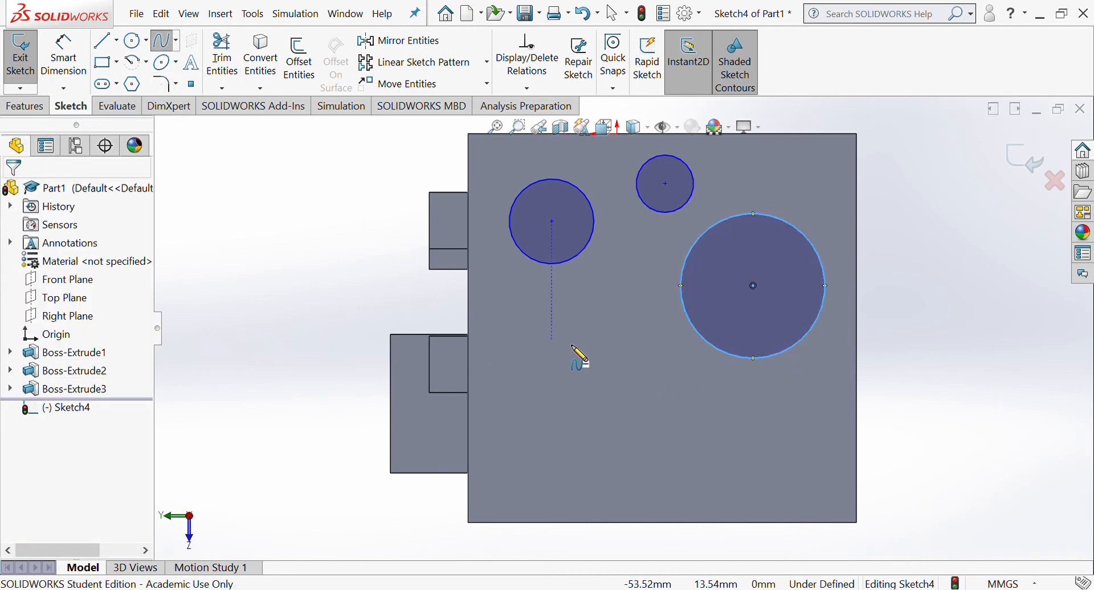
left_click(587, 354)
left_click(544, 352)
left_click(540, 397)
left_click(563, 444)
left_click(607, 451)
left_click(630, 429)
left_click(666, 452)
left_click(700, 437)
left_click(679, 395)
left_click(629, 369)
left_click(612, 312)
left_click(586, 302)
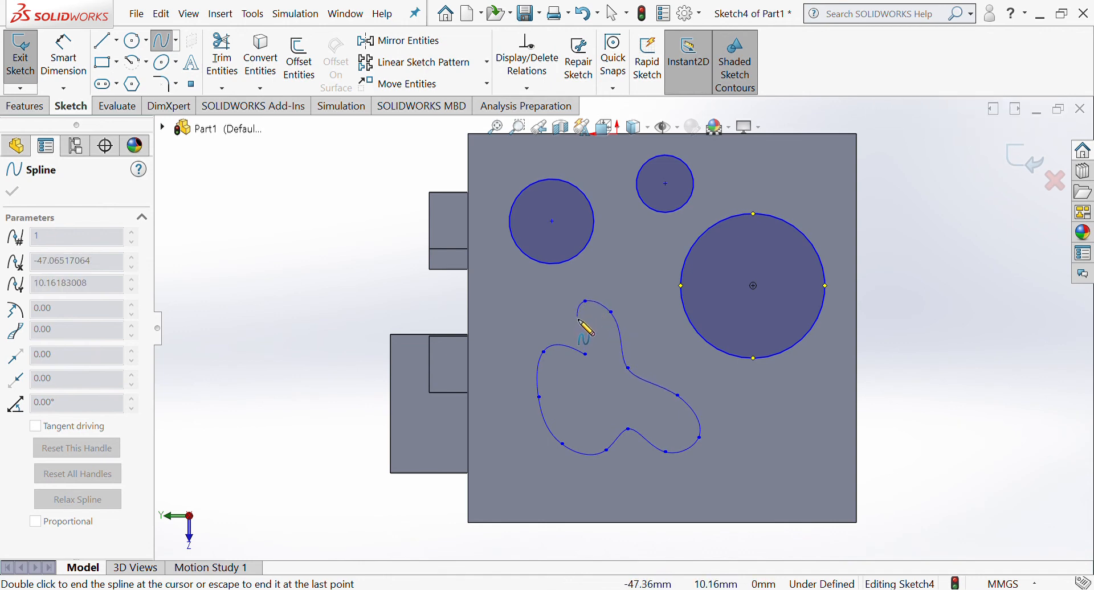
left_click(585, 354)
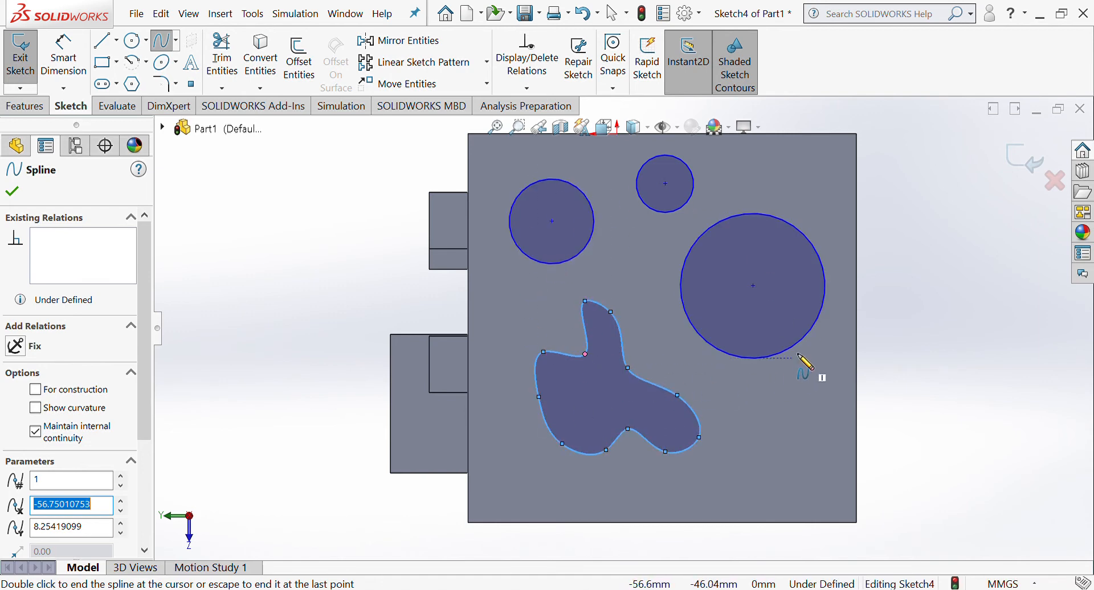
mouse_move(716, 415)
middle_mouse_down()
mouse_move(731, 359)
mouse_move(689, 276)
mouse_move(655, 285)
mouse_move(593, 362)
mouse_move(633, 319)
mouse_move(748, 388)
mouse_move(704, 421)
mouse_move(710, 461)
middle_mouse_up()
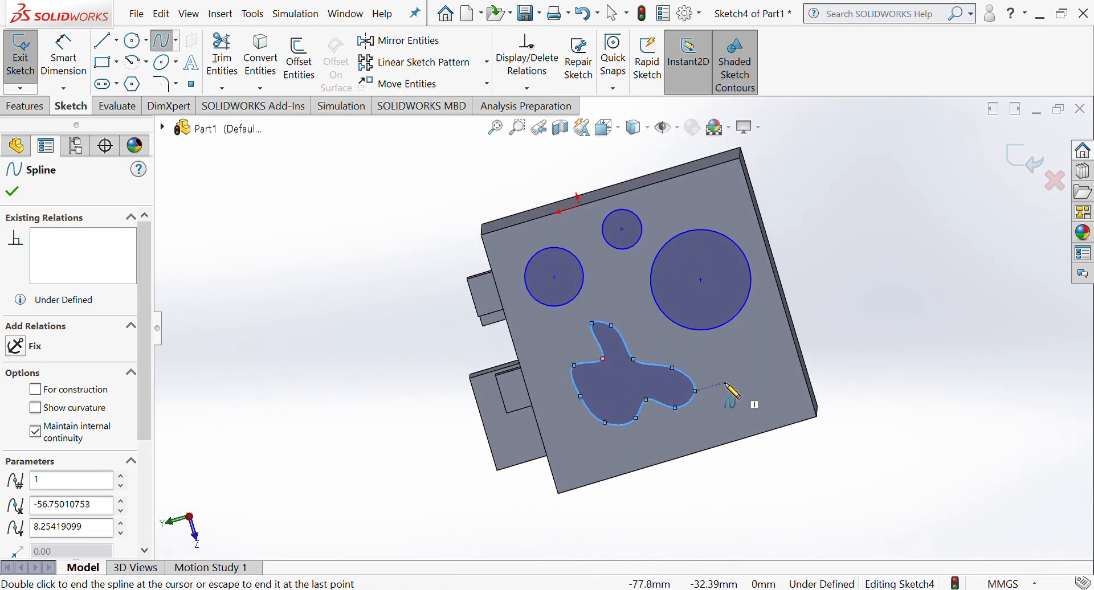
key("Escape")
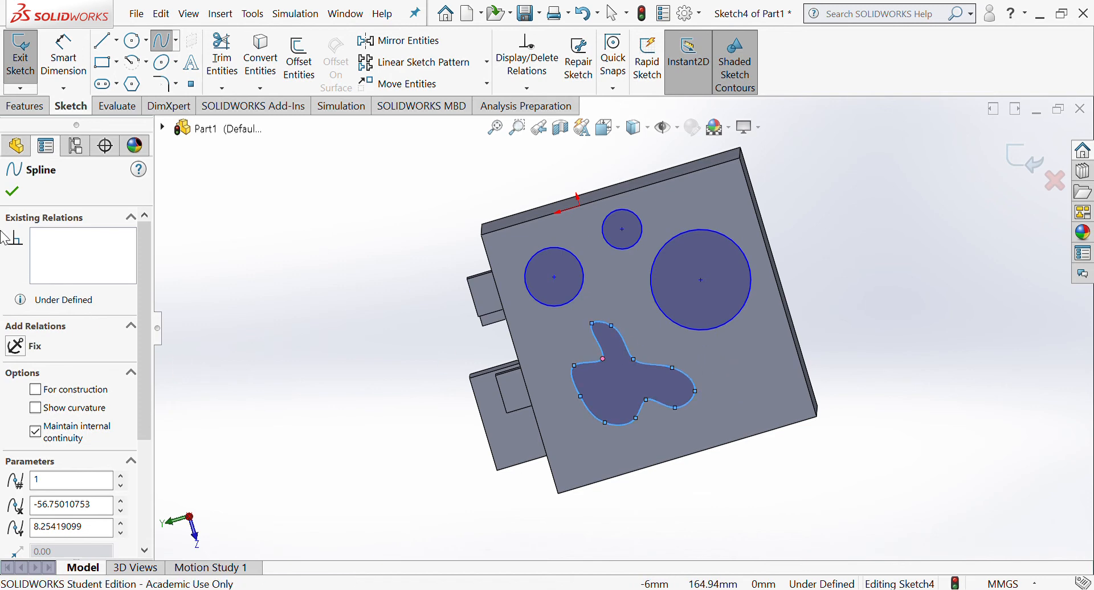
Cut-extrude the three circles and the closed spline together as blind pockets 20 mm deep.
left_click(34, 110)
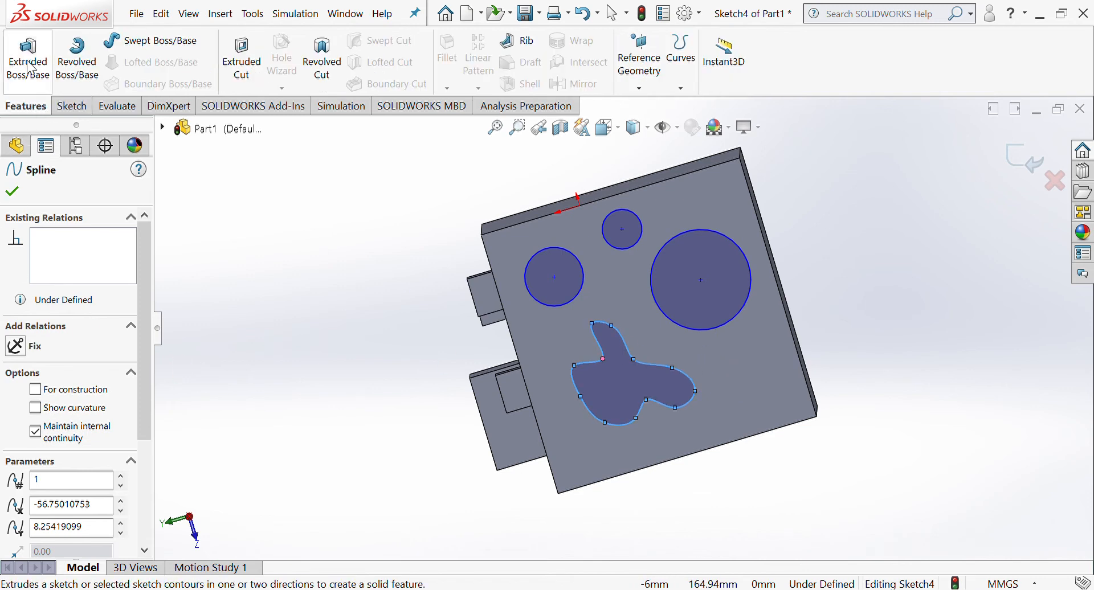
left_click(258, 67)
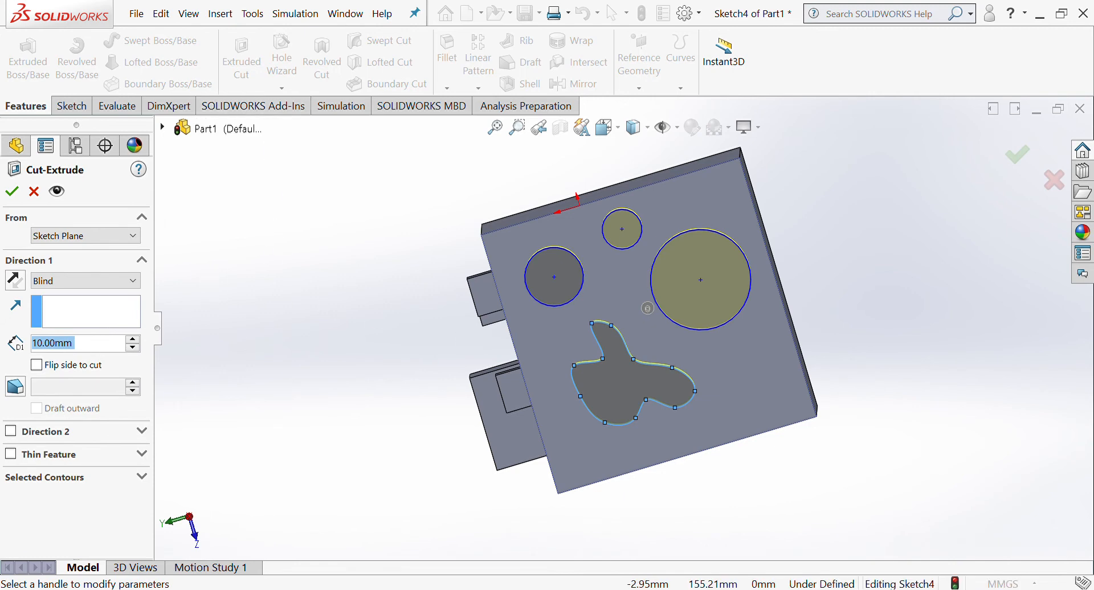
type("20")
key("Return")
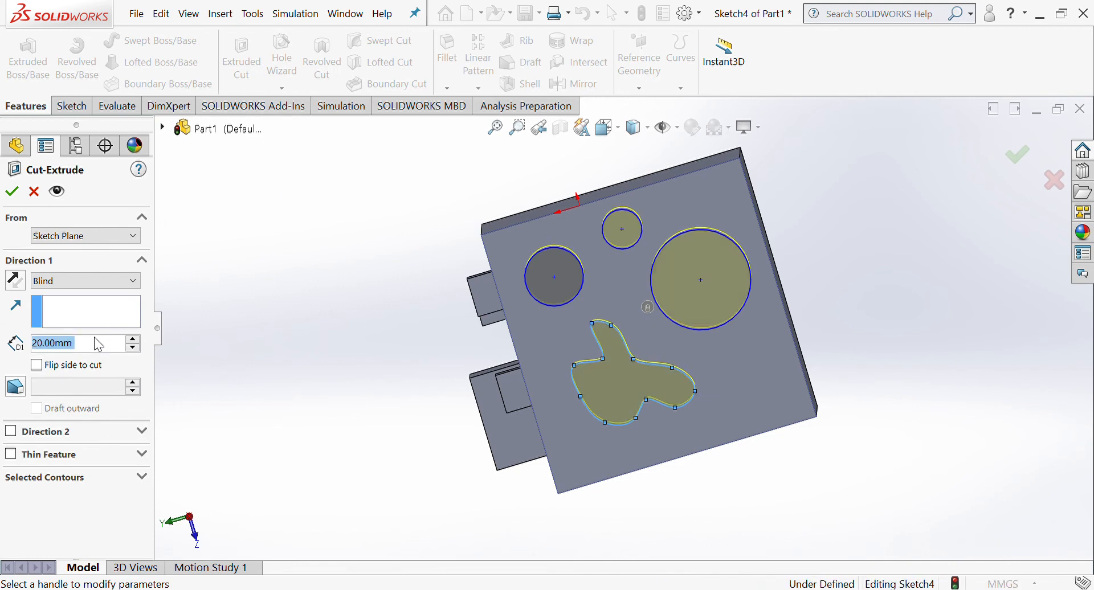
left_click(12, 192)
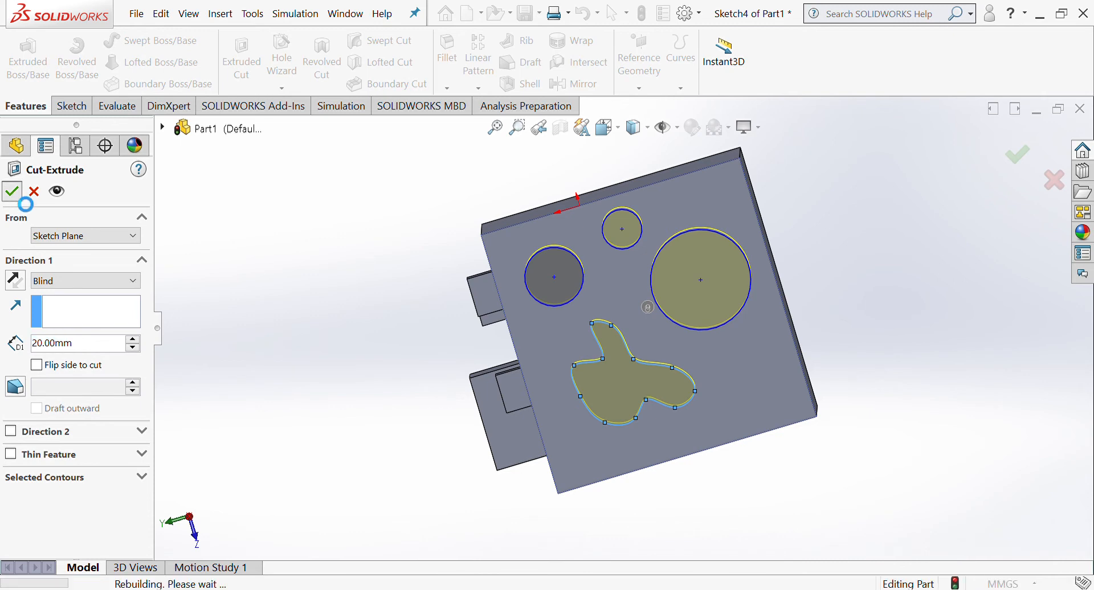
Fillet the upper edge of the face opposite the bosses with a symmetric 20 mm radius.
middle_click_drag(658, 405, 771, 349)
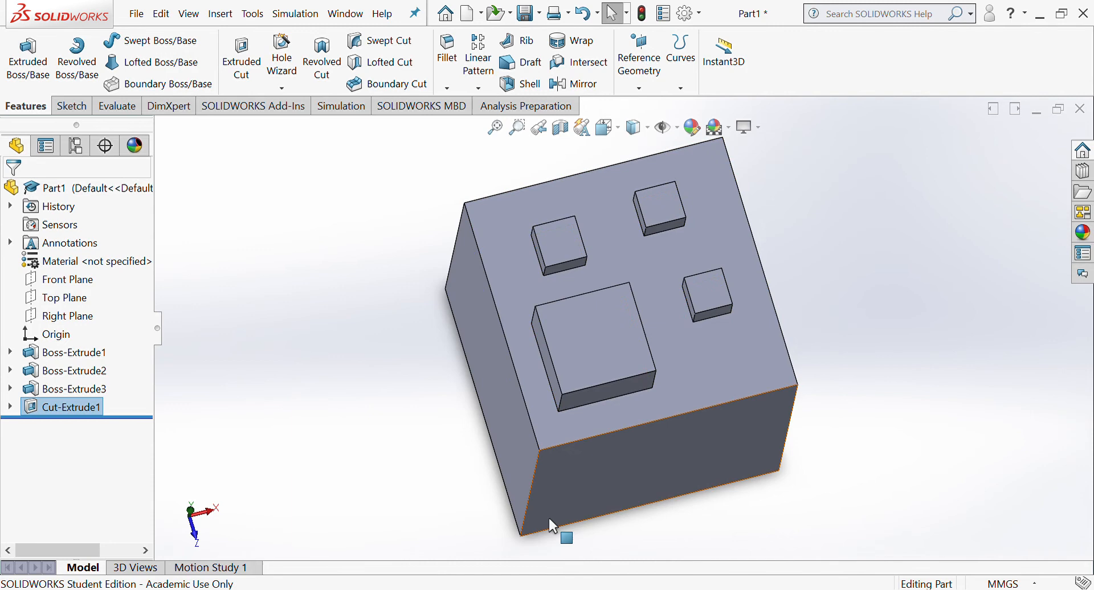
middle_click_drag(638, 435, 582, 357)
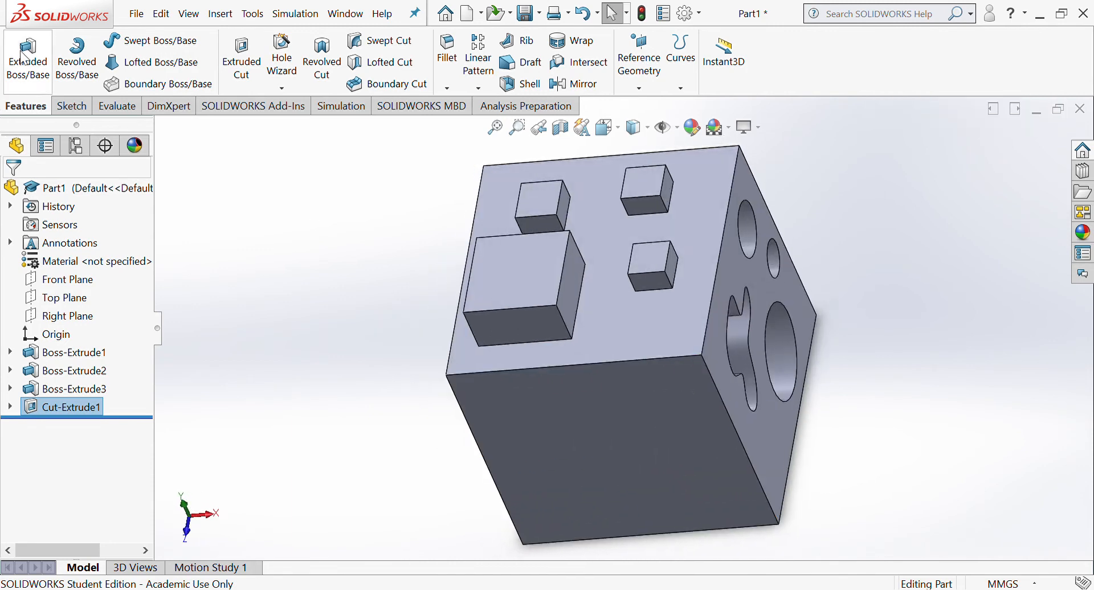
middle_click_drag(659, 359, 615, 353)
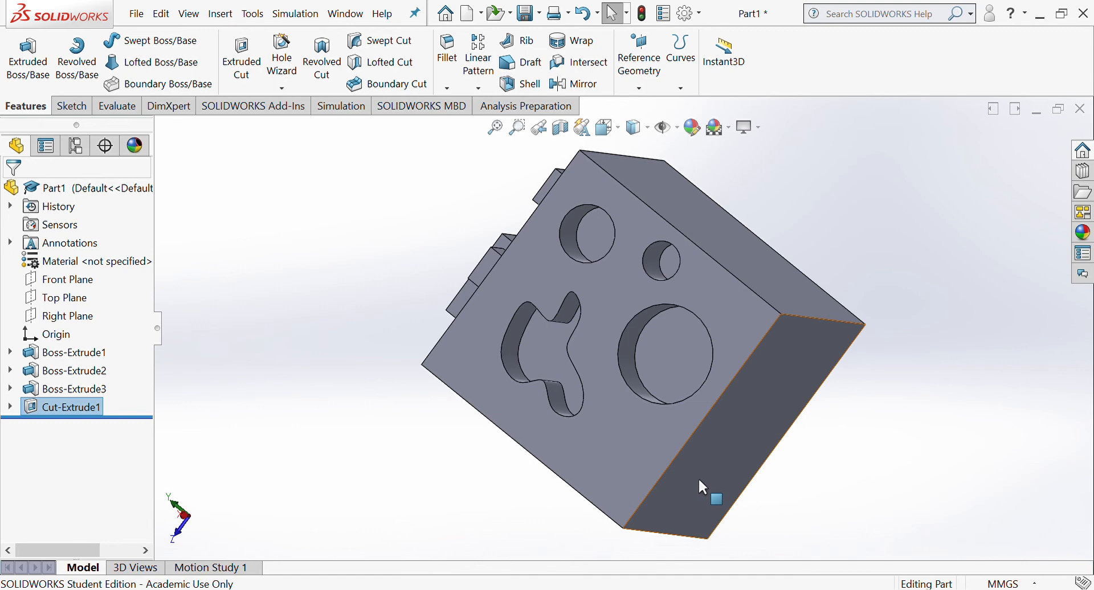
middle_click_drag(686, 468, 632, 378)
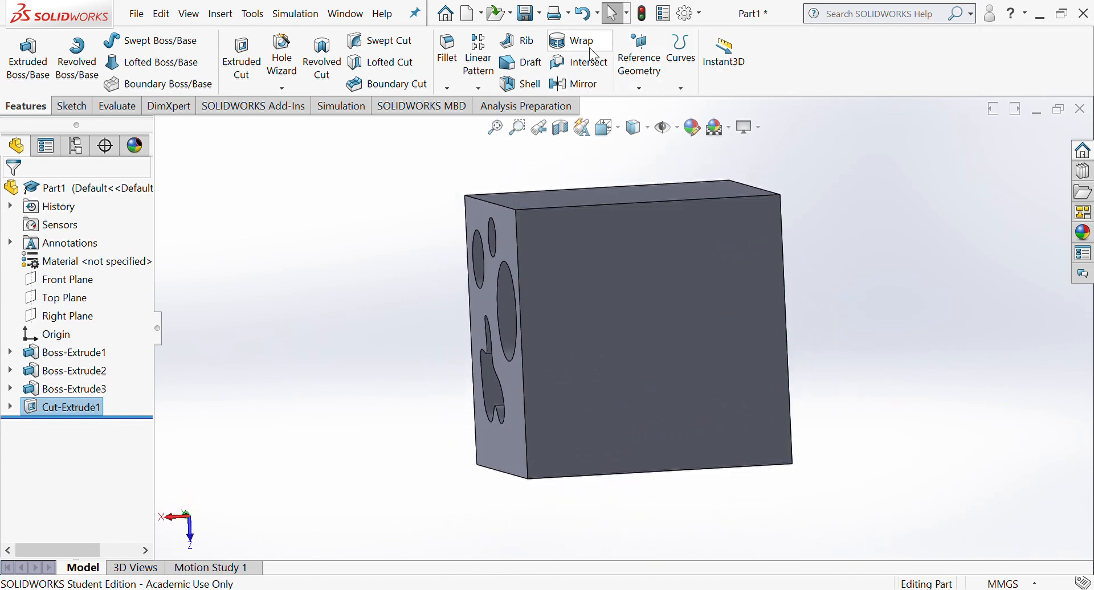
left_click(449, 52)
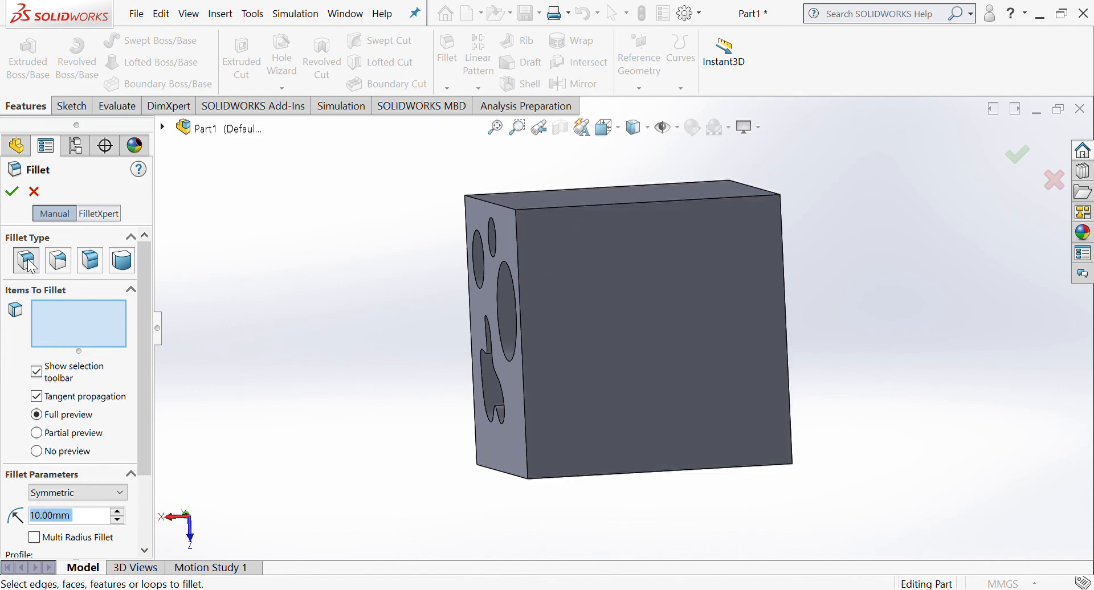
left_click(627, 204)
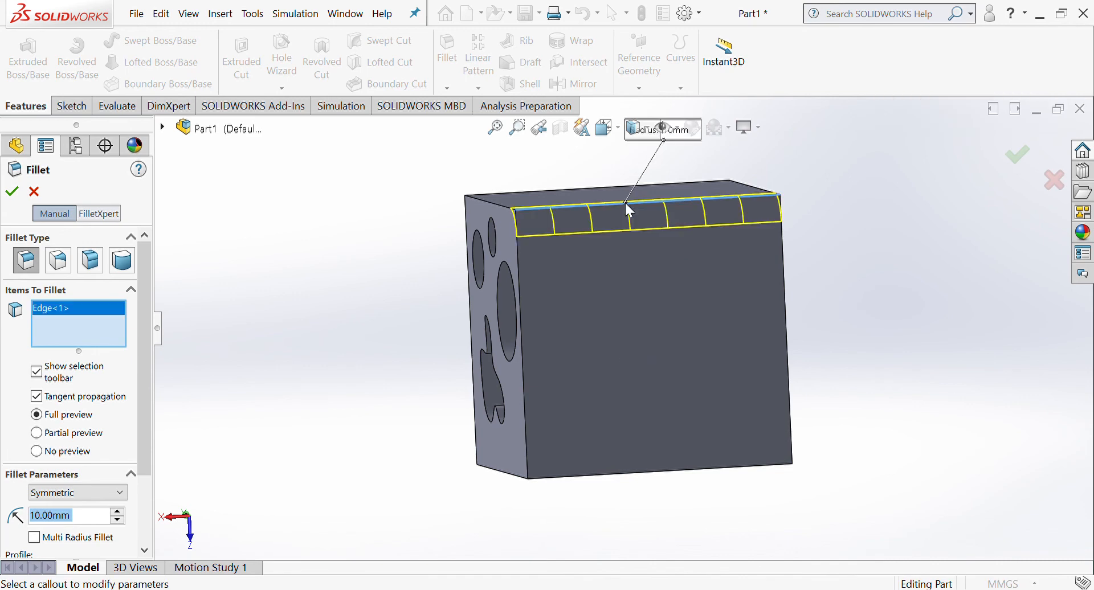
middle_click_drag(715, 351, 416, 447)
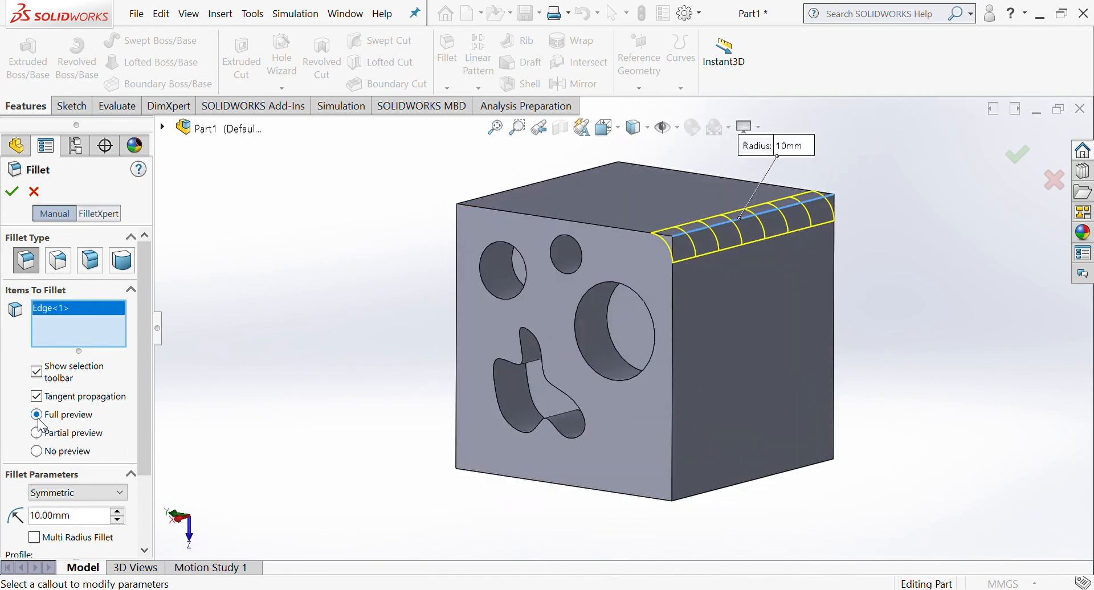
middle_click_drag(825, 362, 802, 349)
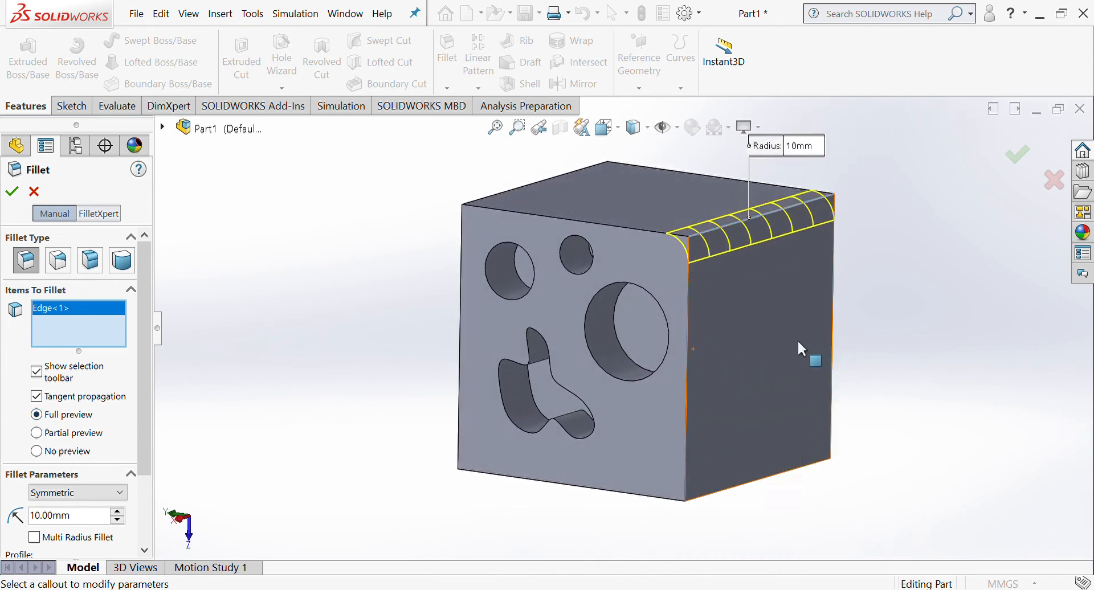
left_click(119, 512)
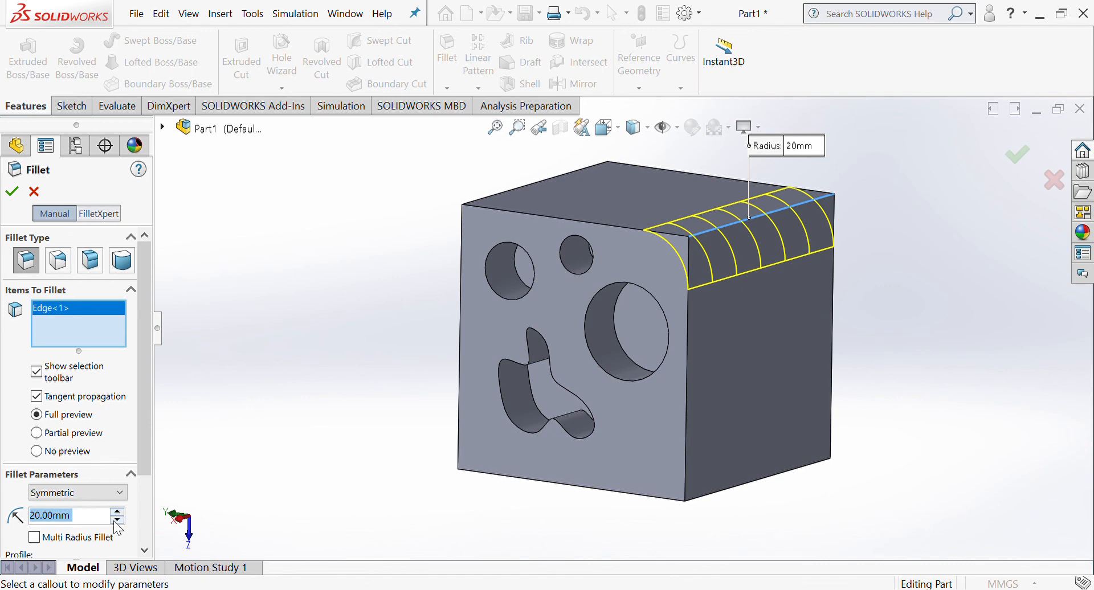
left_click(116, 521)
left_click(118, 512)
left_click(14, 195)
Chamfer the lower edge of the face opposite the bosses with a 20 mm distance and a 45° angle.
middle_click_drag(769, 349, 608, 412)
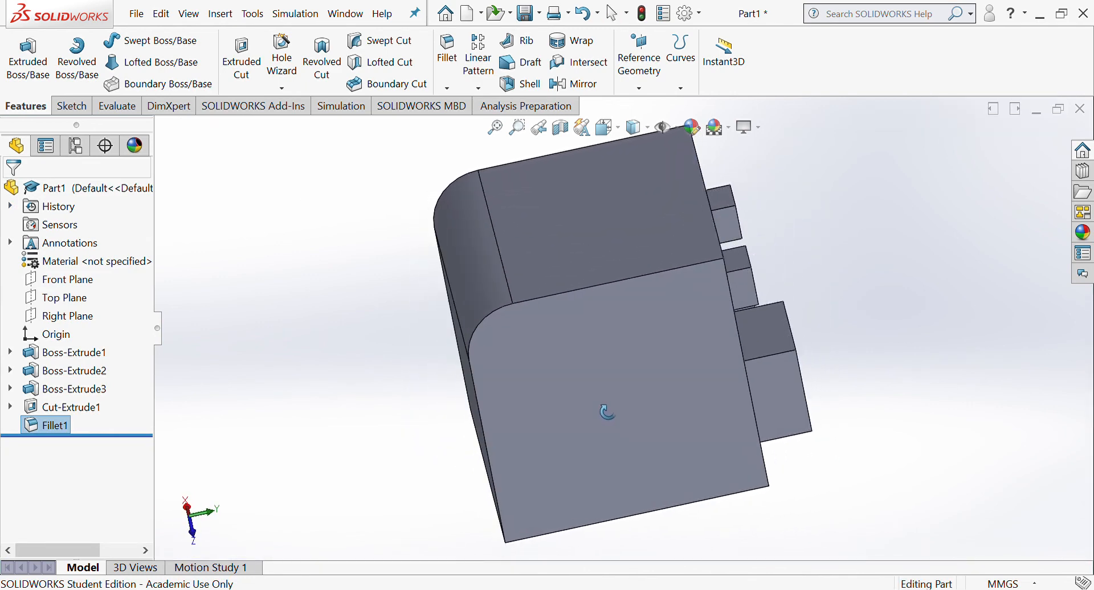
left_click(448, 50)
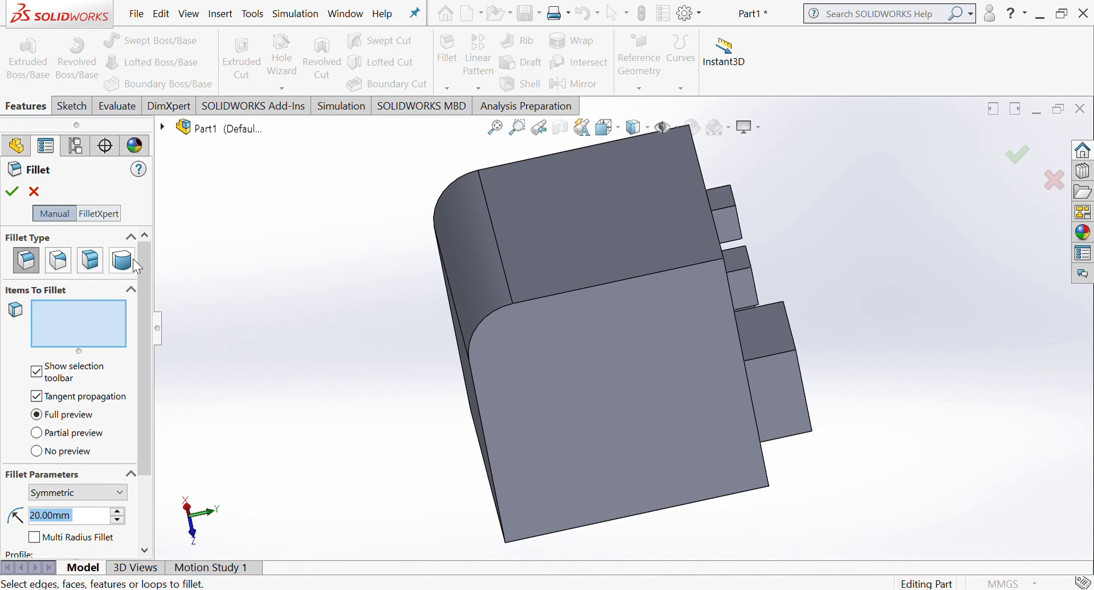
left_click(34, 192)
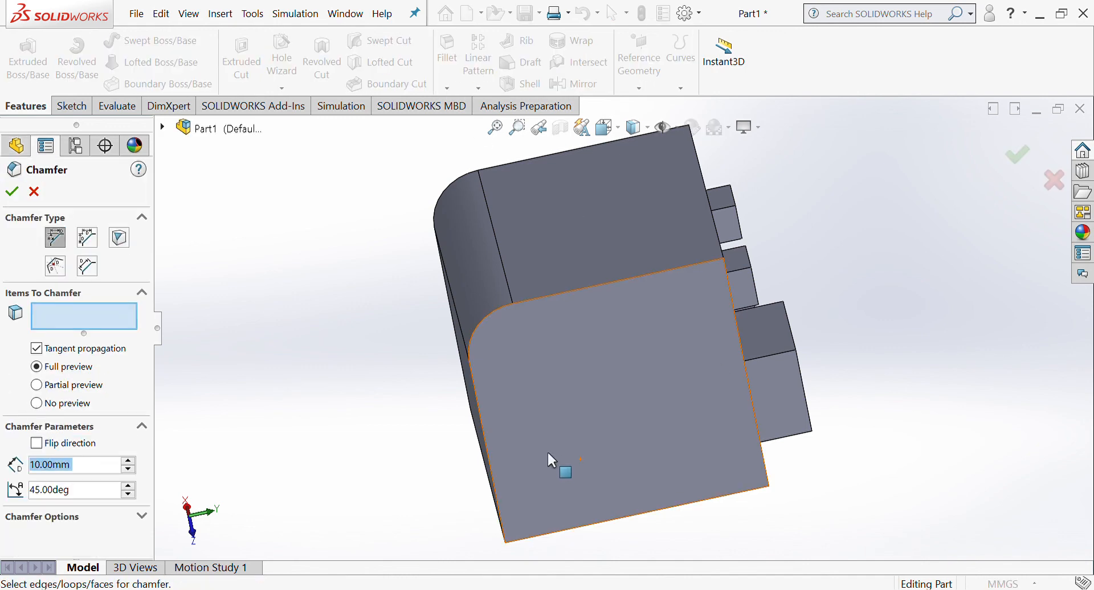
middle_click_drag(547, 450, 772, 397)
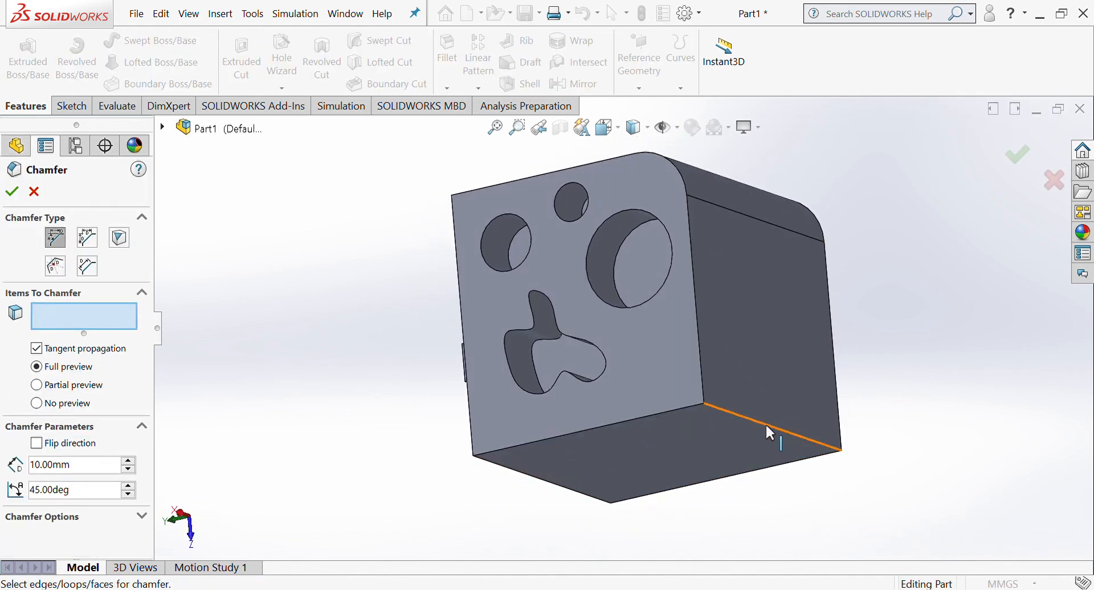
left_click(766, 423)
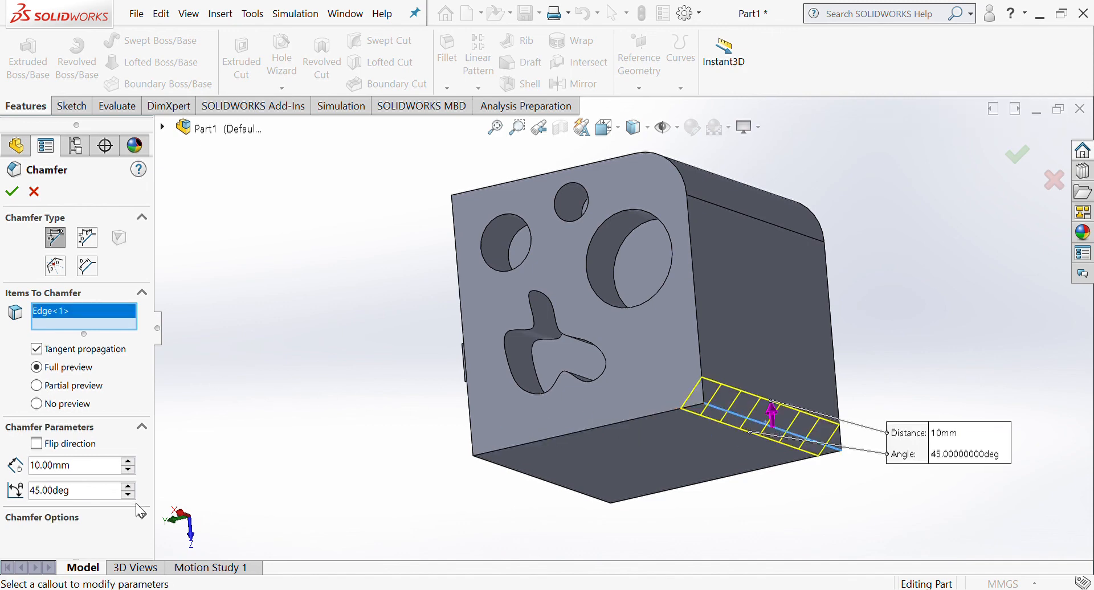
left_click(129, 462)
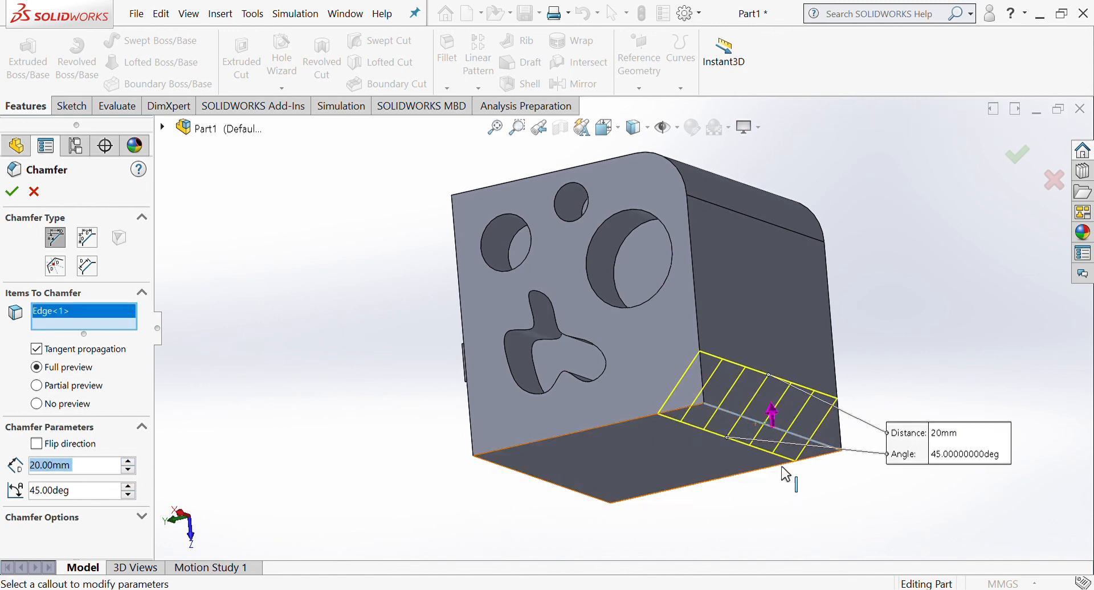
left_click(17, 193)
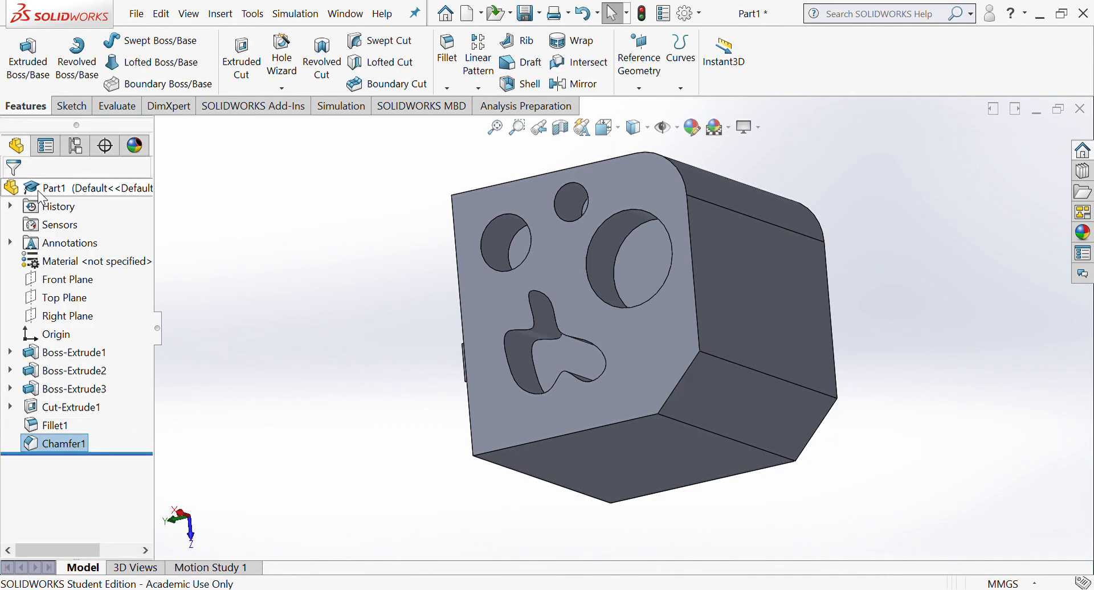
Fillet the four upright corner edges of the boss face and its opposite face together with a symmetric 20 mm radius.
middle_click_drag(799, 406, 730, 414)
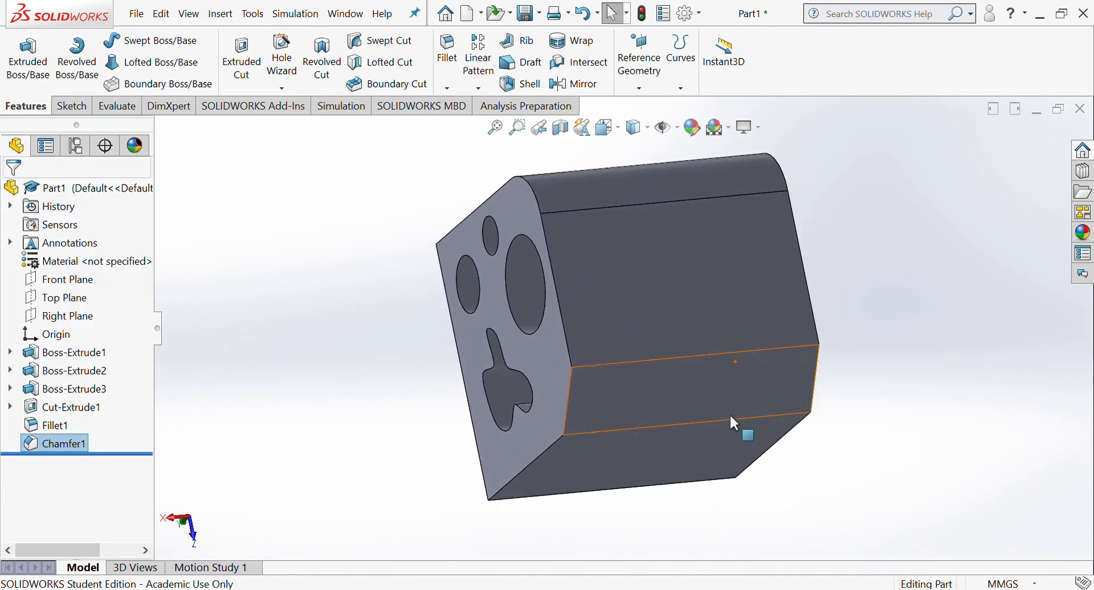
left_click(448, 48)
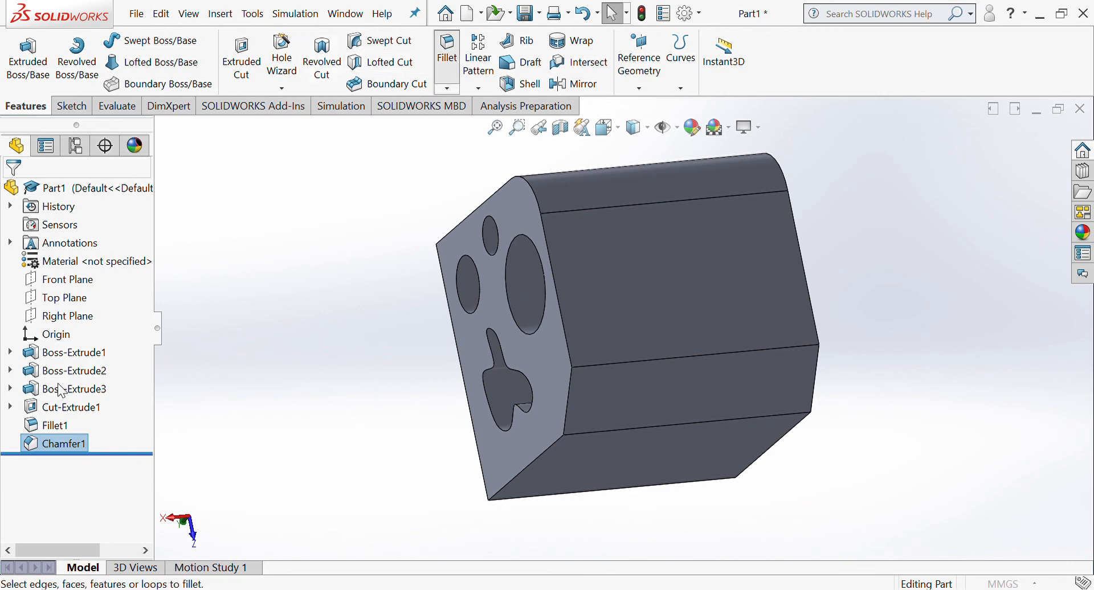
left_click(563, 321)
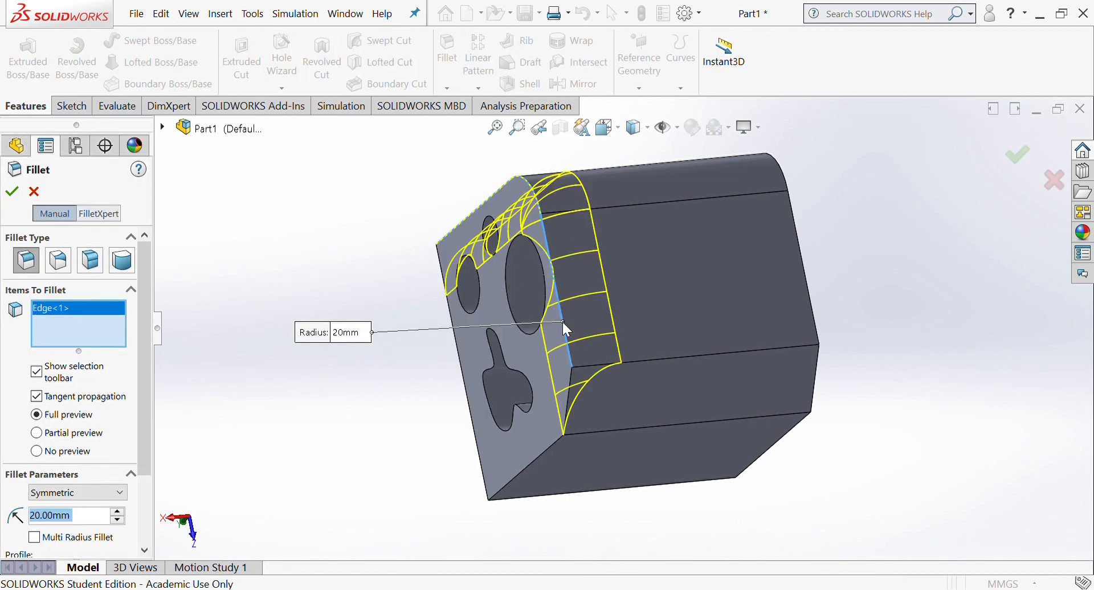
left_click(809, 298)
middle_click_drag(891, 357, 629, 360)
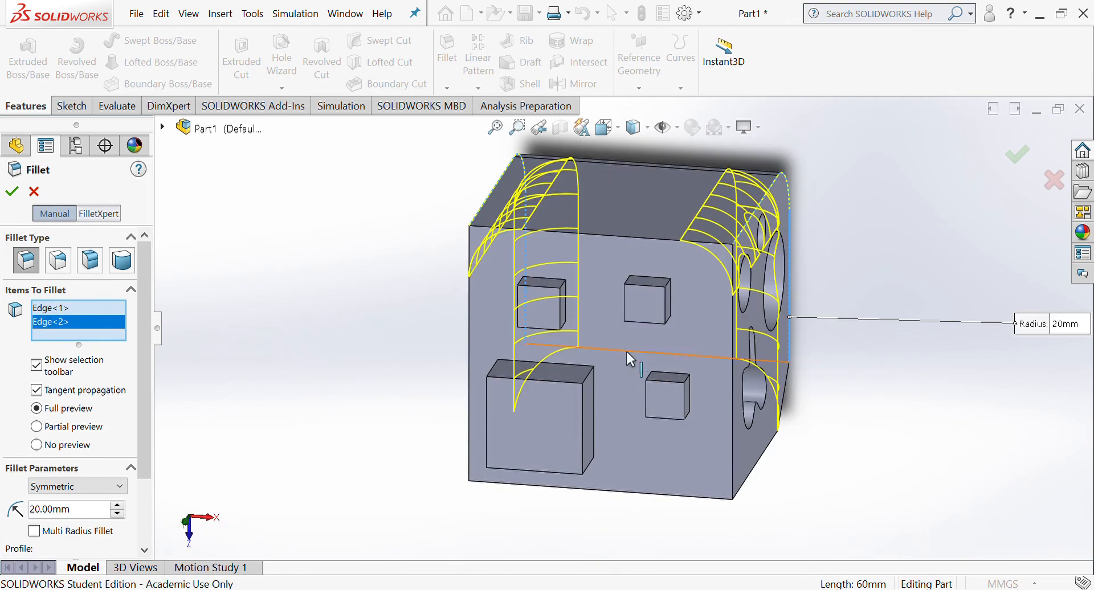
left_click(471, 333)
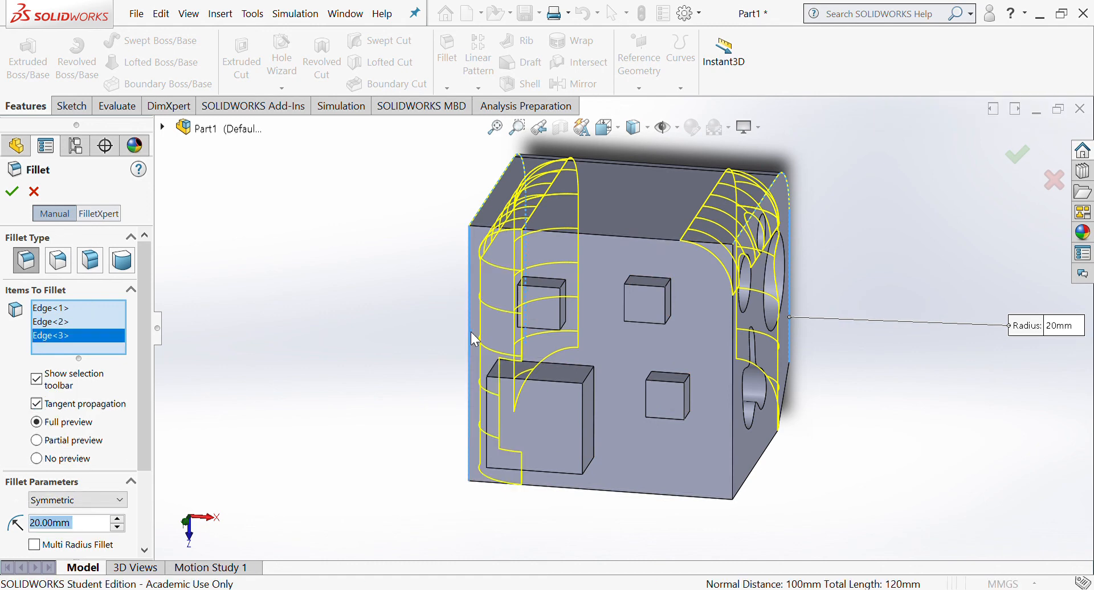
left_click(731, 331)
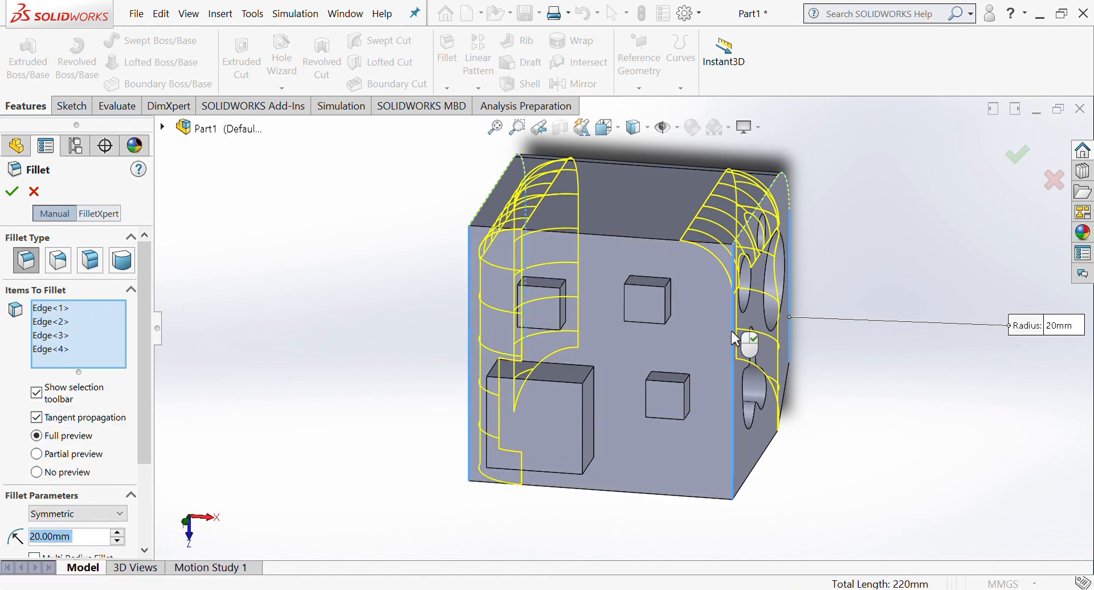
left_click(12, 192)
Examine the rounded cube from all sides, including the pocket face, the boss face and the chamfered edge.
middle_click_drag(684, 393, 338, 361)
middle_click_drag(665, 267, 542, 151)
middle_click_drag(725, 305, 661, 255)
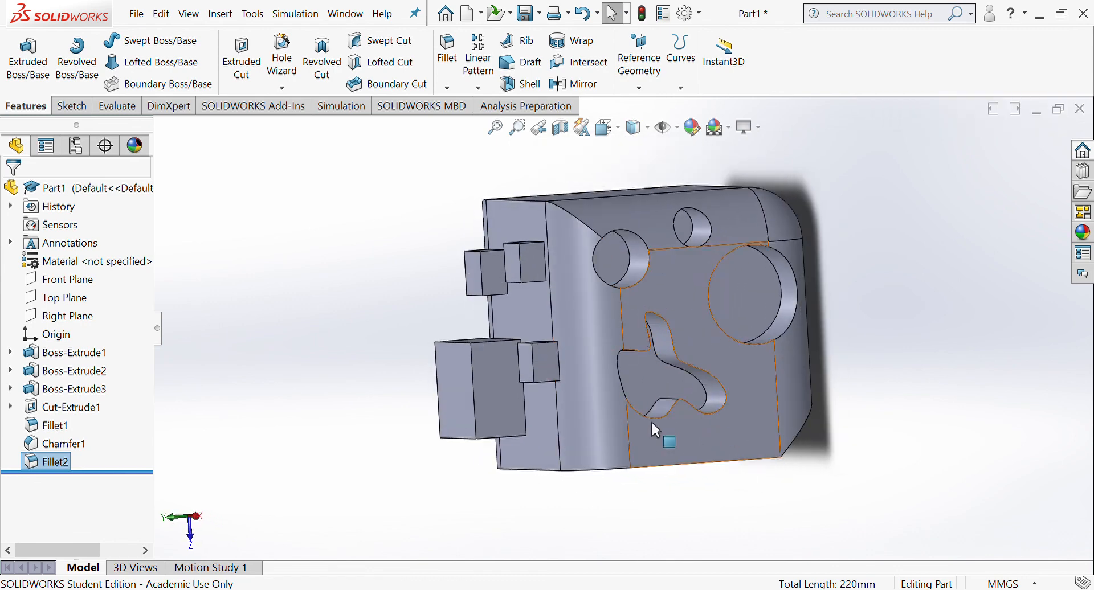
middle_click_drag(620, 454, 425, 369)
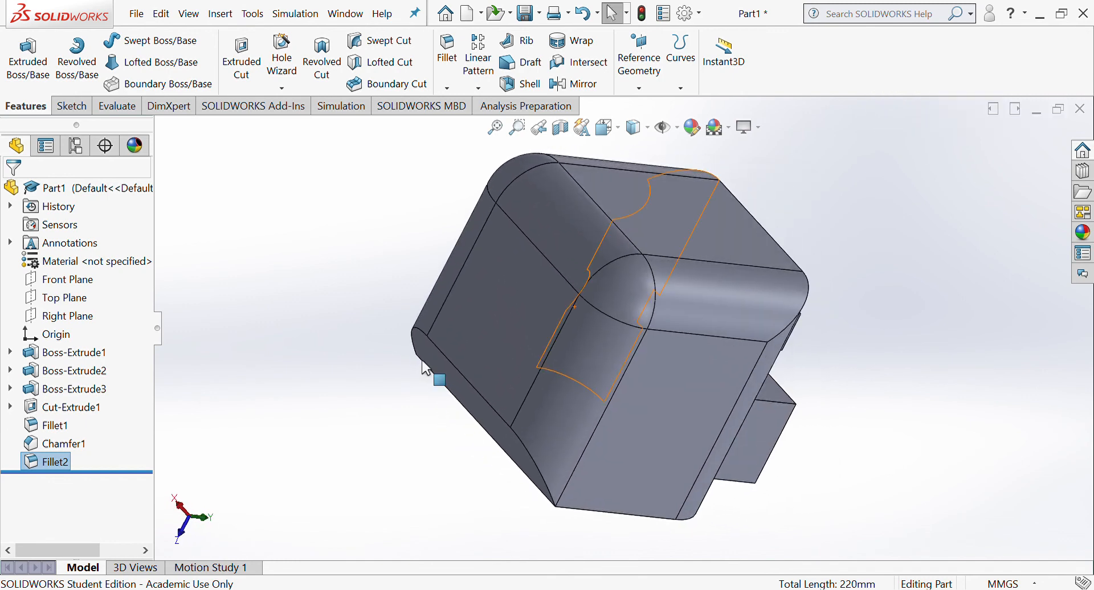
middle_click_drag(713, 456, 545, 319)
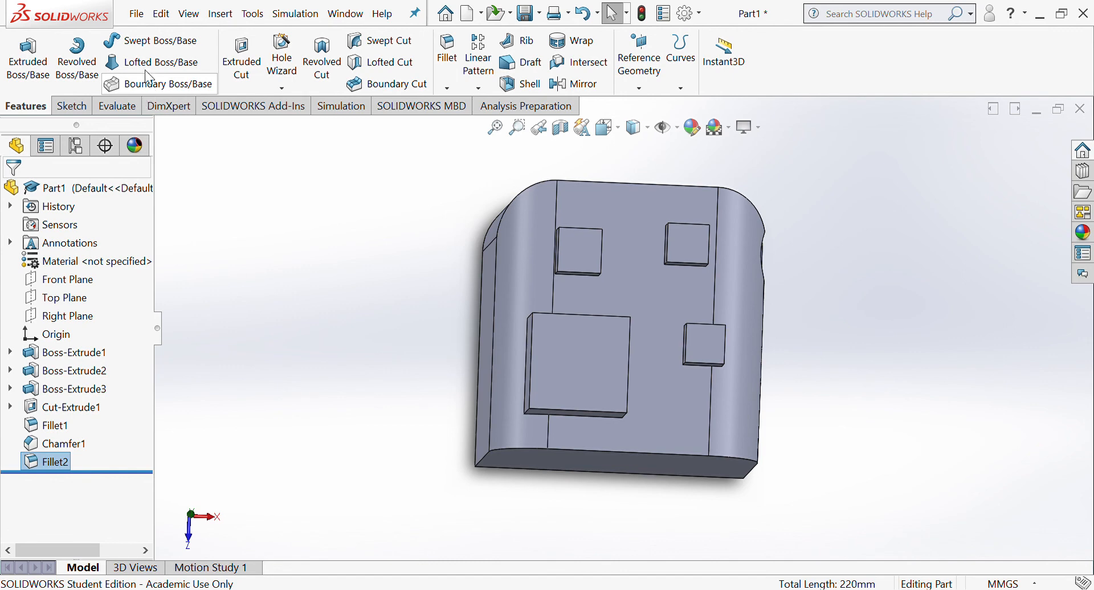
middle_click_drag(566, 293, 554, 384)
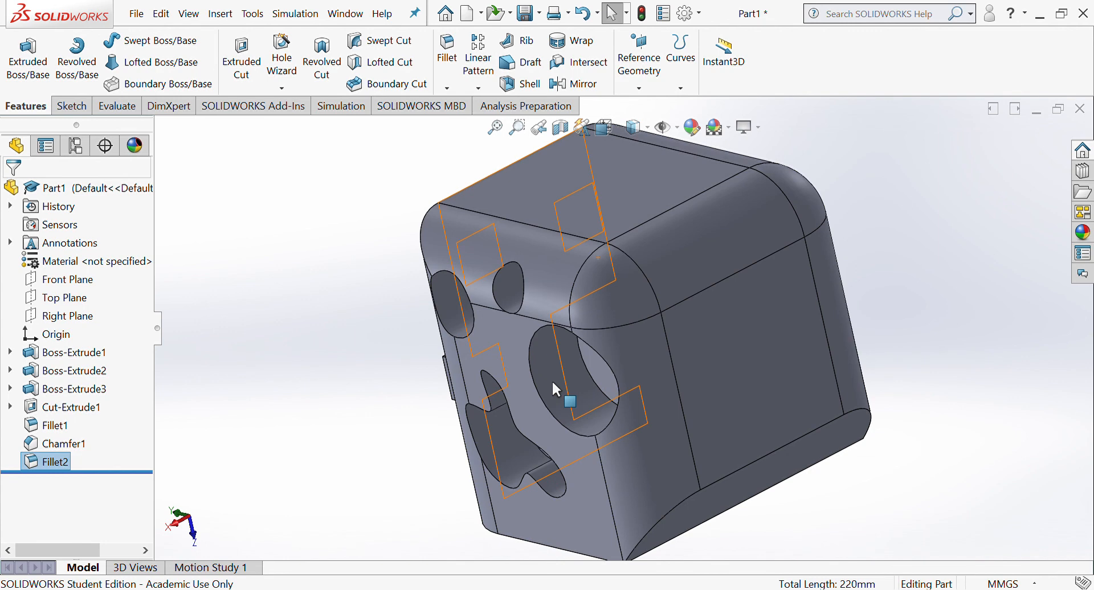
scroll(552, 383, "up", 1)
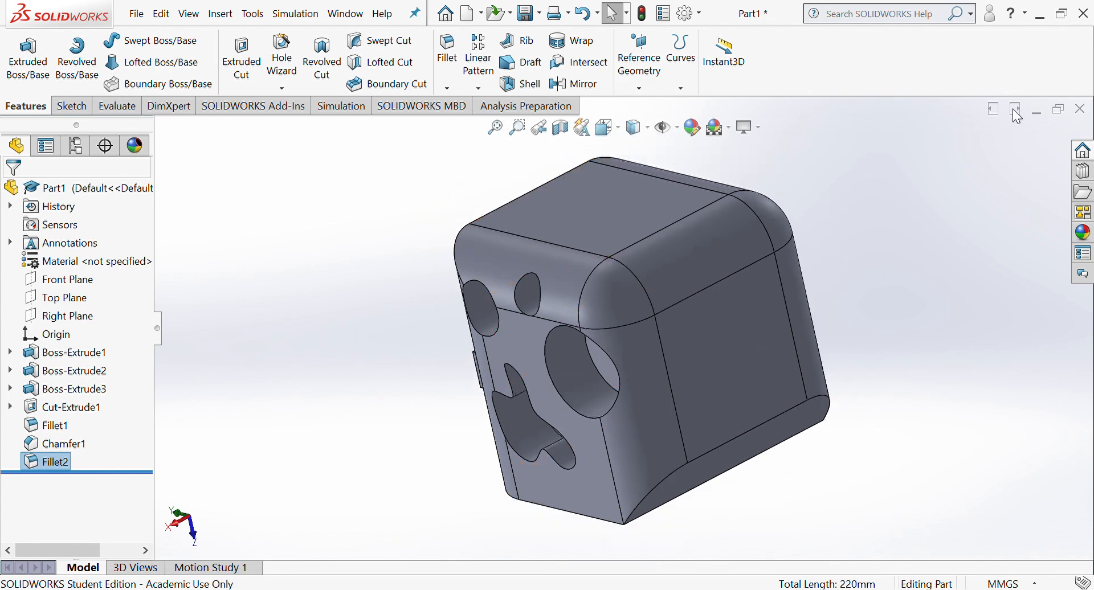